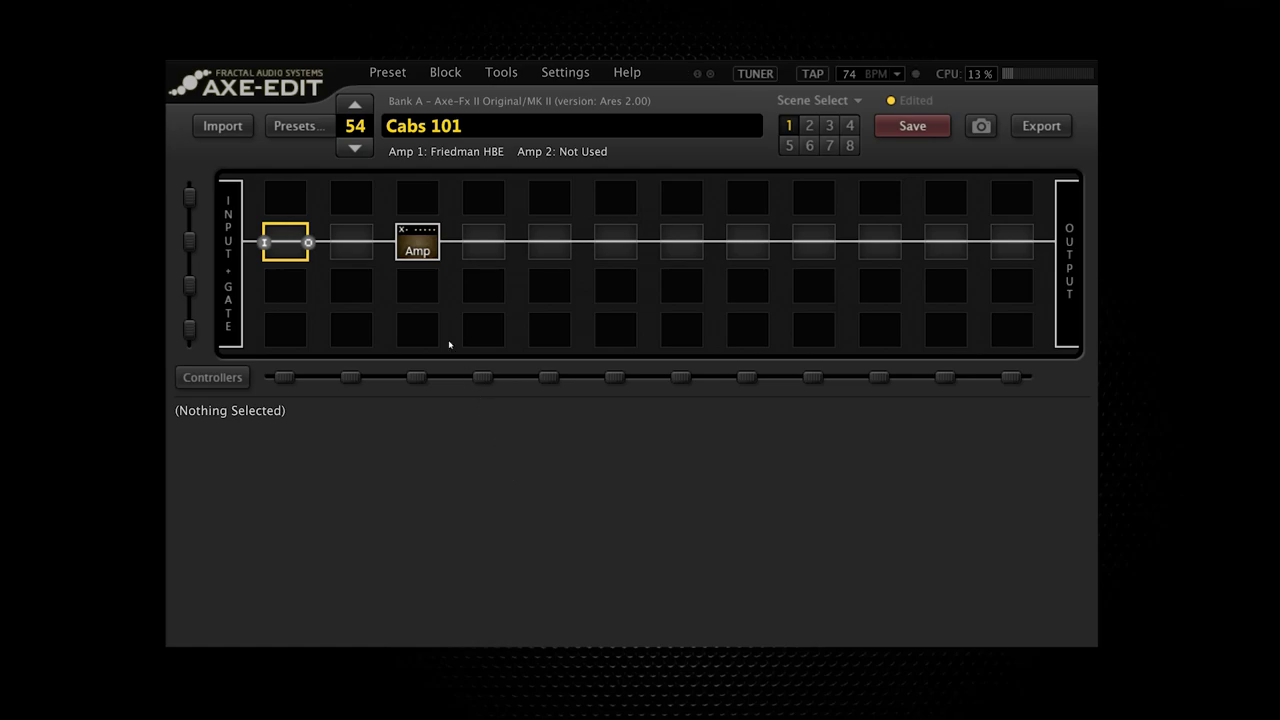
Add a Cab block in the empty grid slot directly after the Amp block.
{"action": "left_click", "coordinate": [418, 250]}
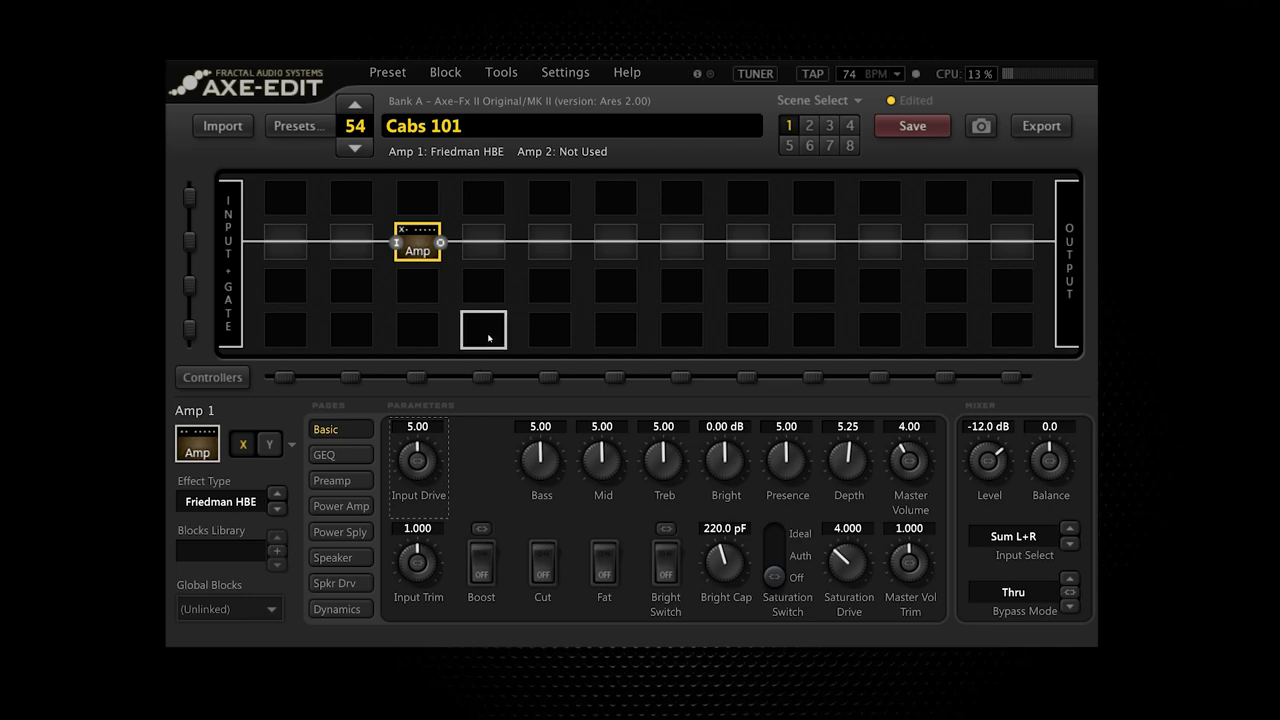
{"action": "right_click", "coordinate": [487, 251]}
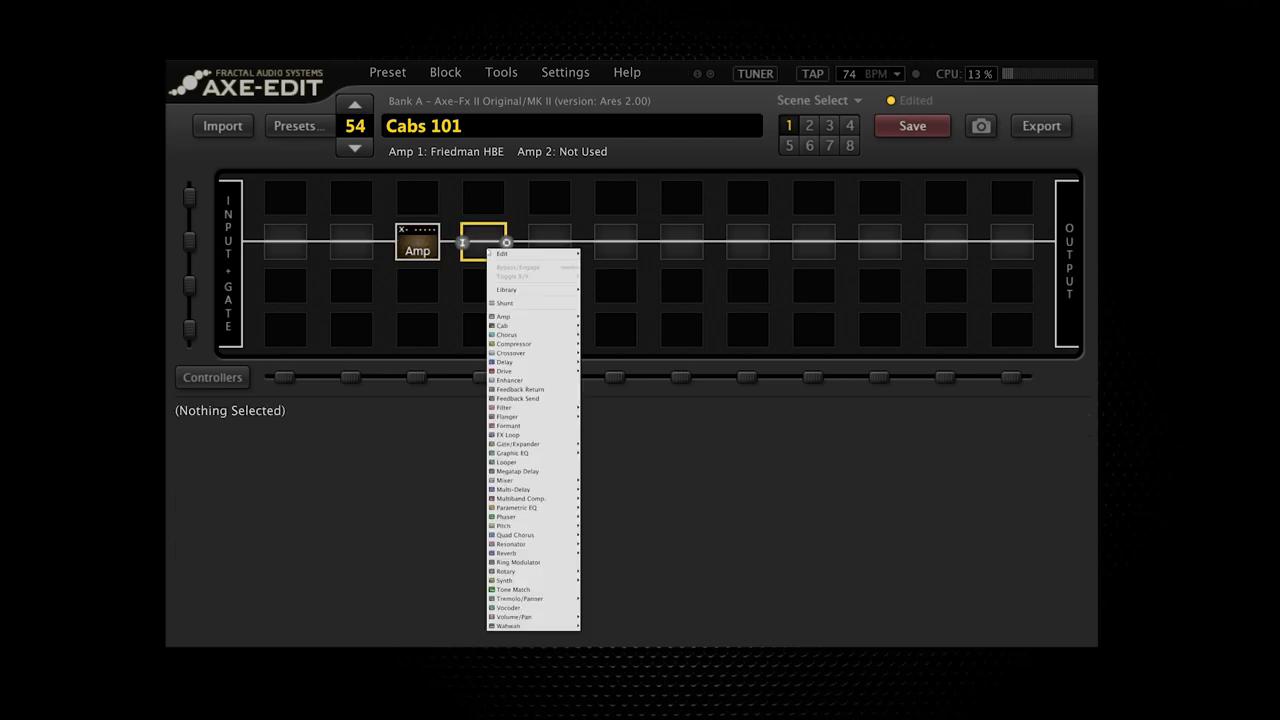
{"action": "mouse_move", "coordinate": [489, 253]}
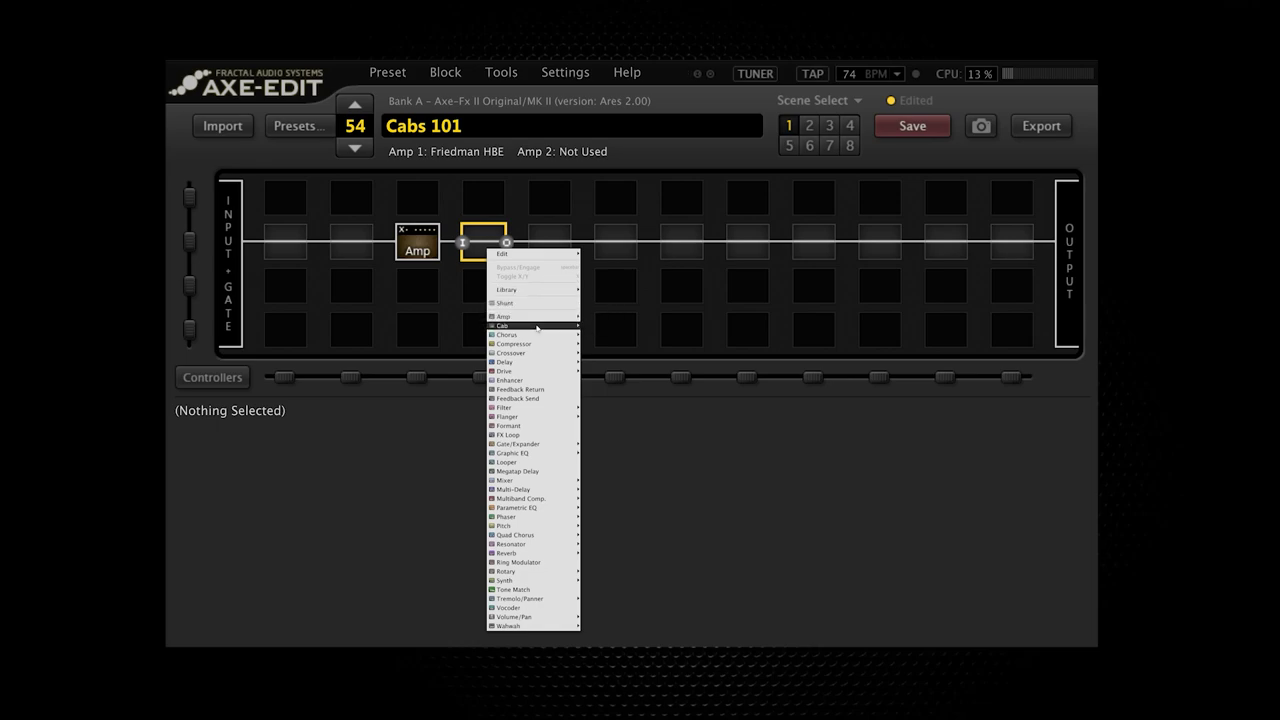
{"action": "mouse_move", "coordinate": [538, 328]}
{"action": "left_click", "coordinate": [585, 326]}
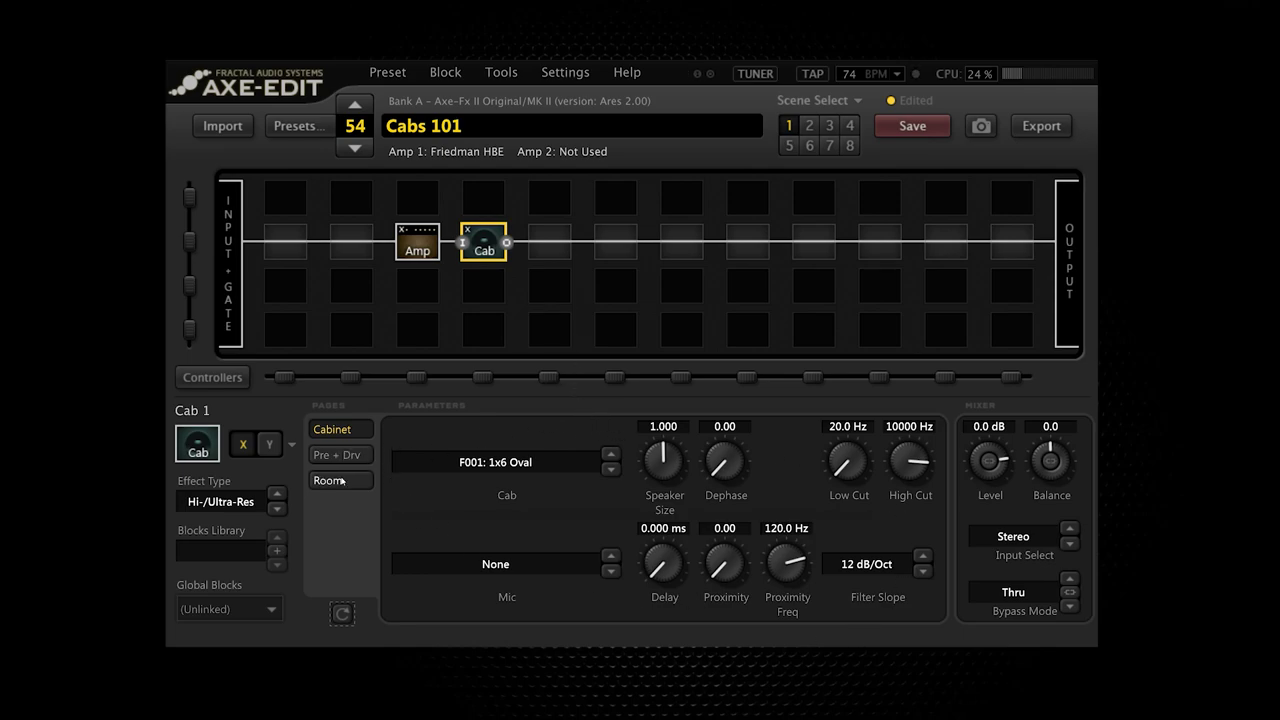
Switch the Cab block's effect type to Stereo UltraRes, and return it to Hi-/Ultra-Res.
{"action": "left_click", "coordinate": [237, 501]}
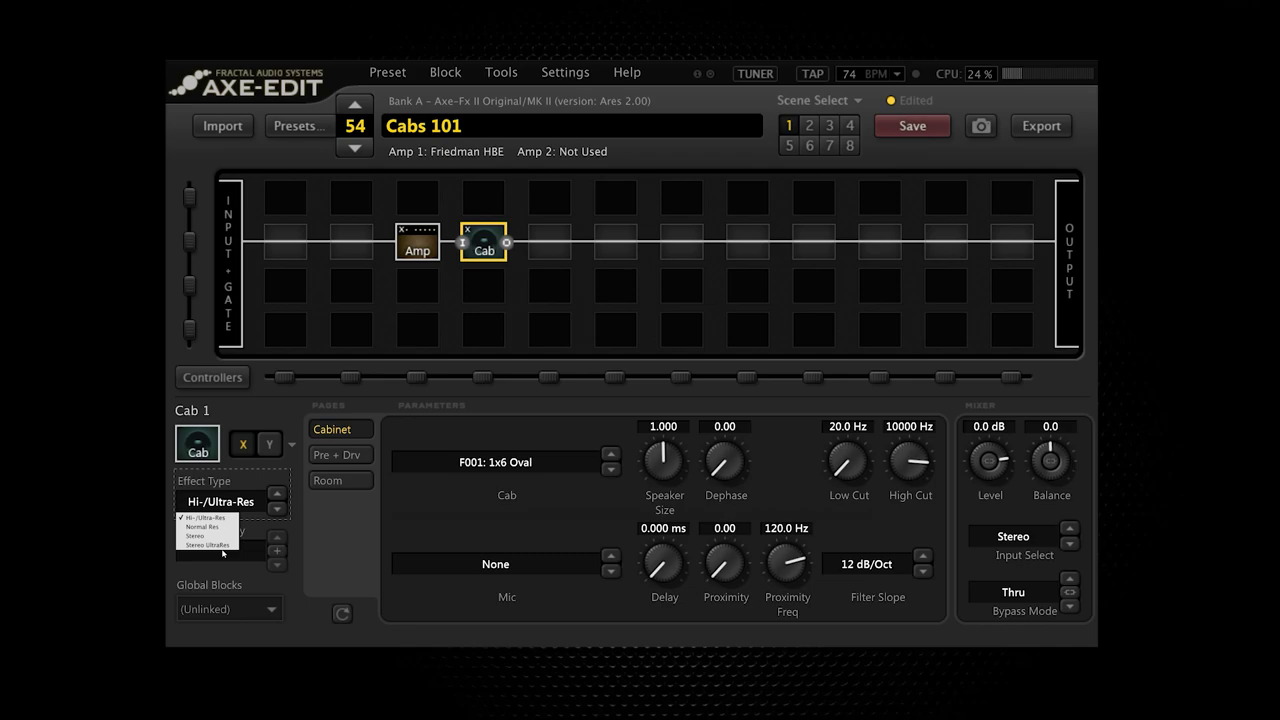
{"action": "left_click", "coordinate": [221, 546]}
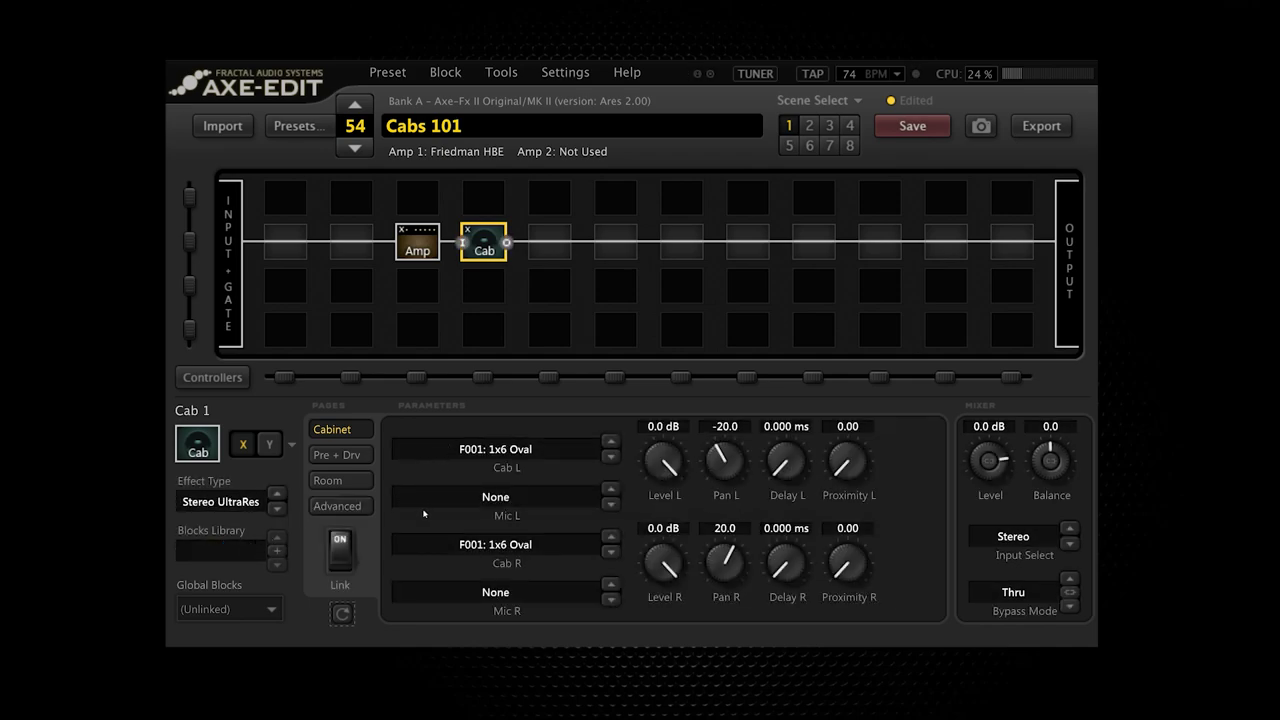
{"action": "left_click", "coordinate": [241, 503]}
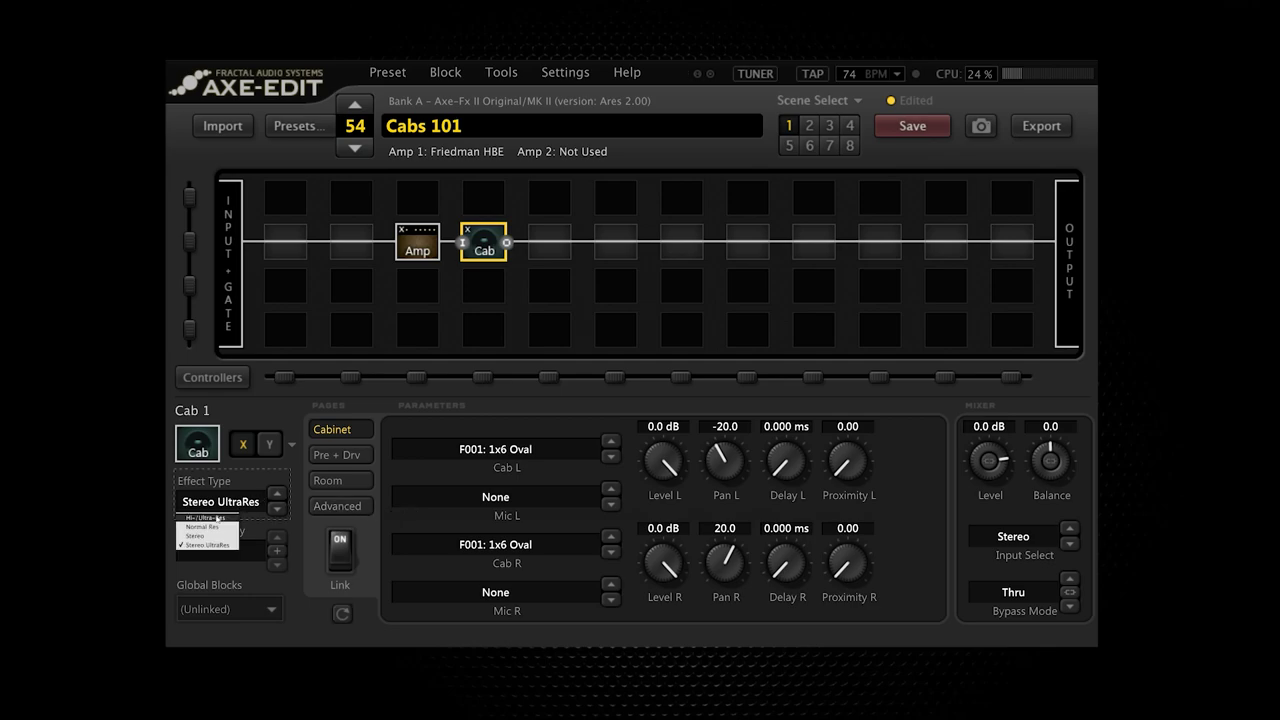
{"action": "left_click", "coordinate": [218, 518]}
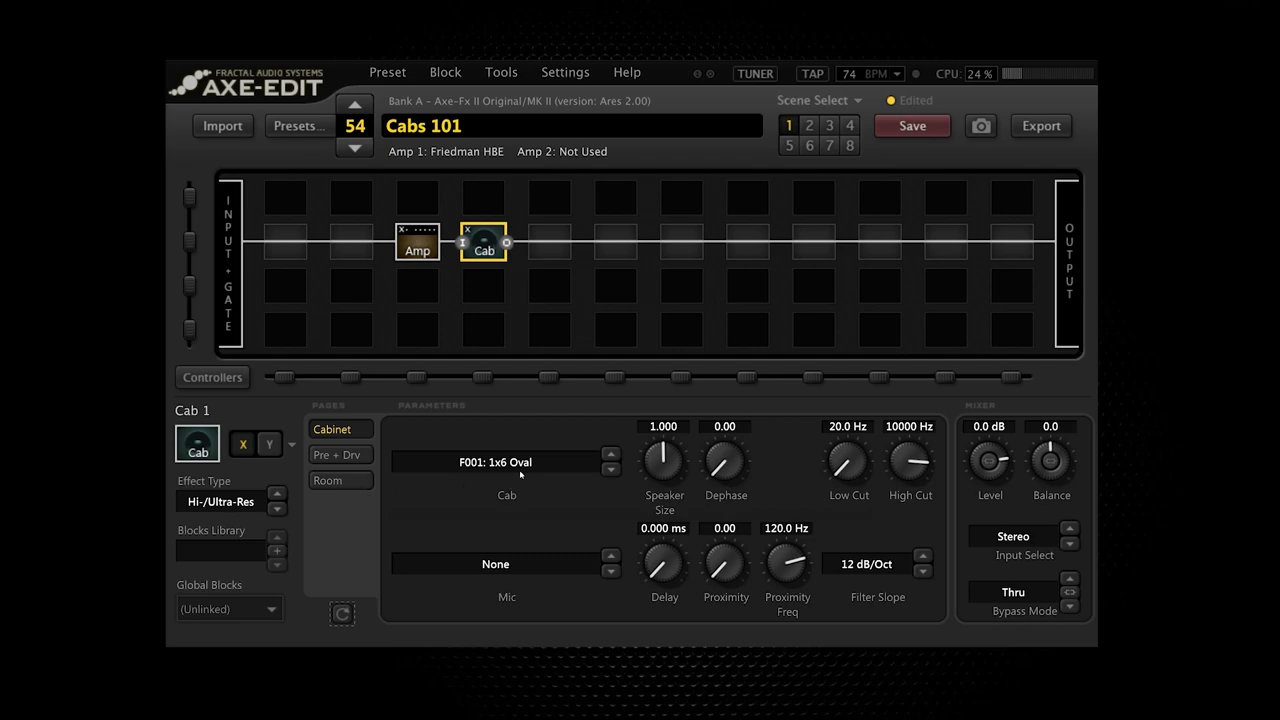
Open the Cab block's cabinet picker and look through the full range of factory cabs.
{"action": "left_click", "coordinate": [495, 465]}
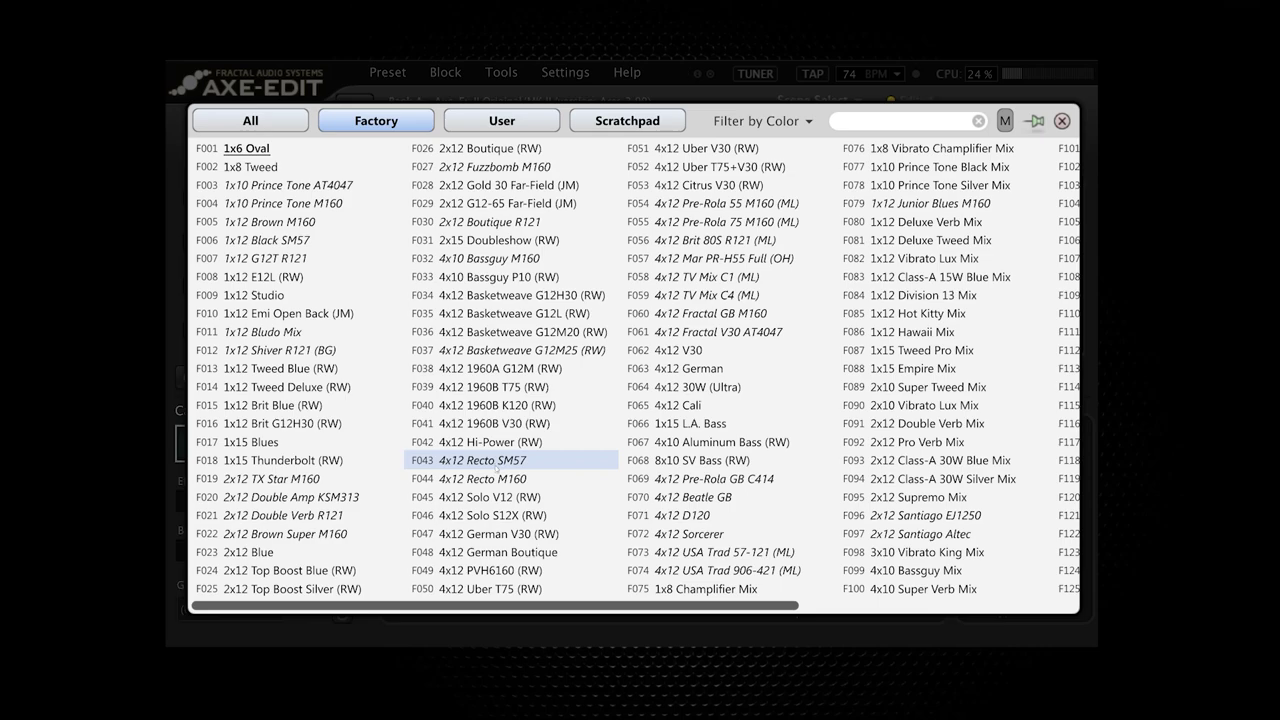
{"action": "scroll", "coordinate": [497, 465], "scroll_direction": "right", "scroll_amount": 5}
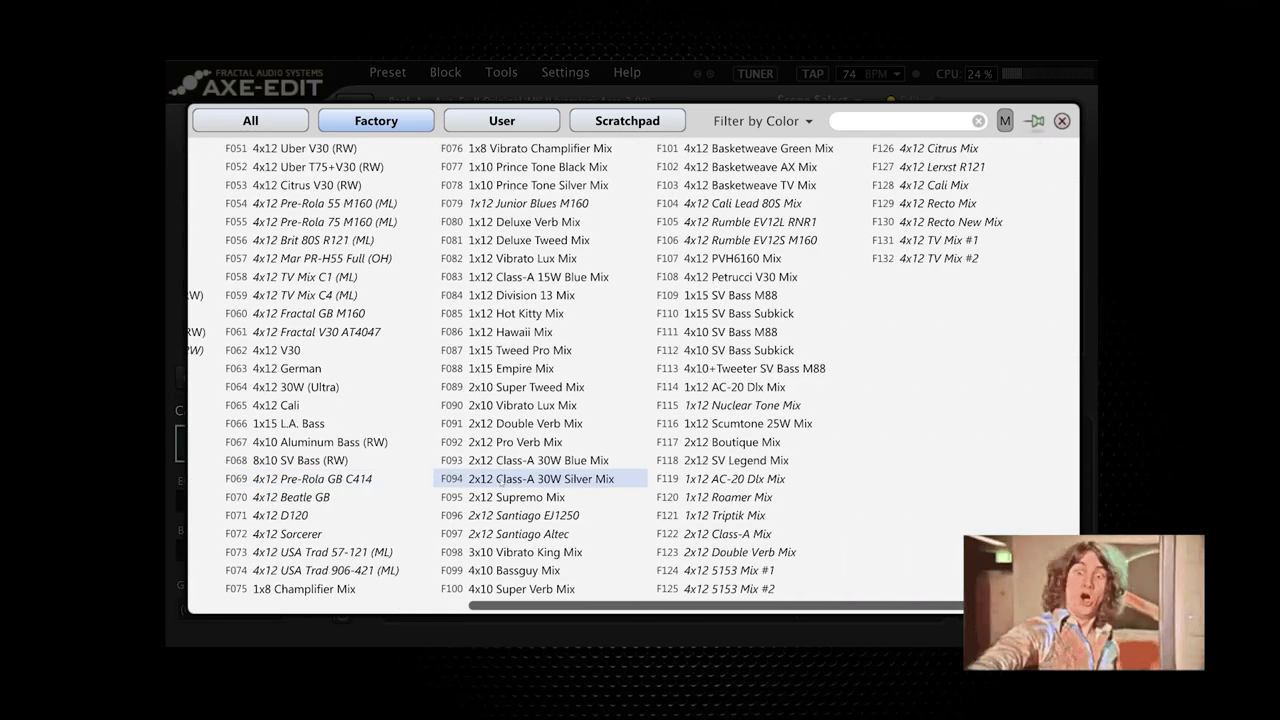
{"action": "scroll", "coordinate": [497, 480], "scroll_direction": "left", "scroll_amount": 5}
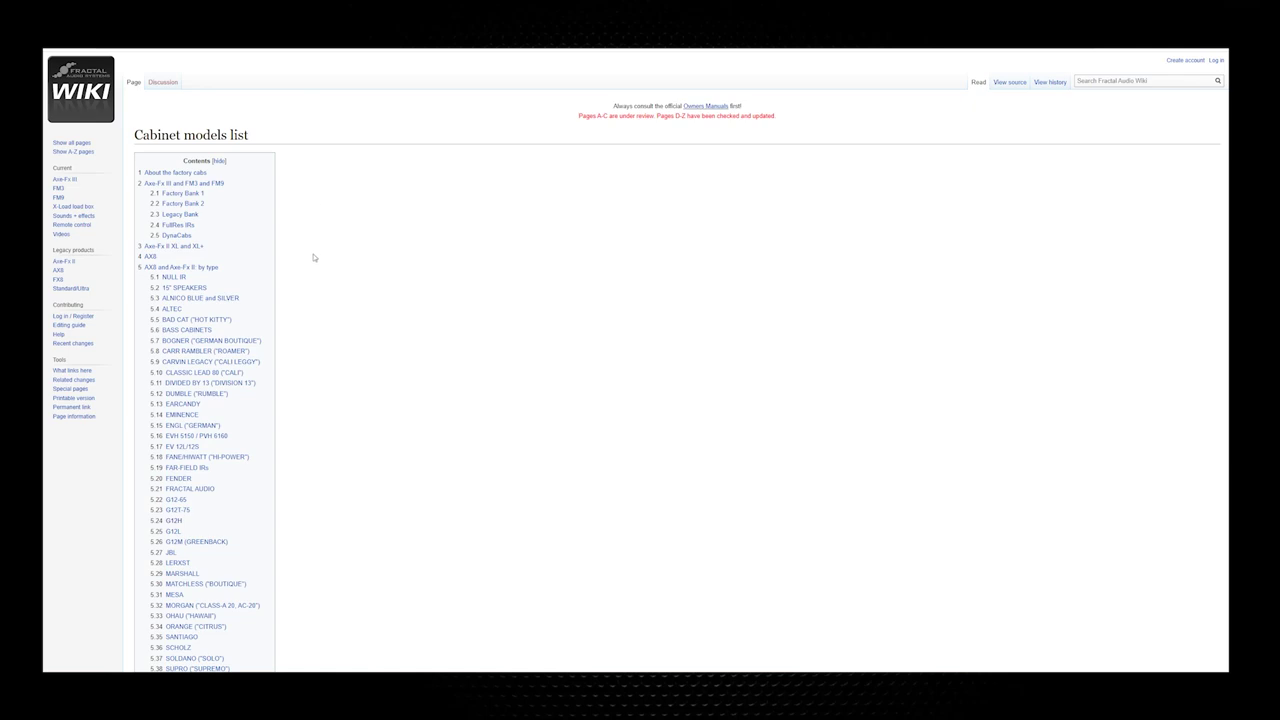
Look up the Marshall section in the Fractal Audio Wiki's cabinet models list and compare it with the Axe-Edit factory cab list.
{"action": "scroll", "coordinate": [313, 257], "scroll_direction": "down", "scroll_amount": 3}
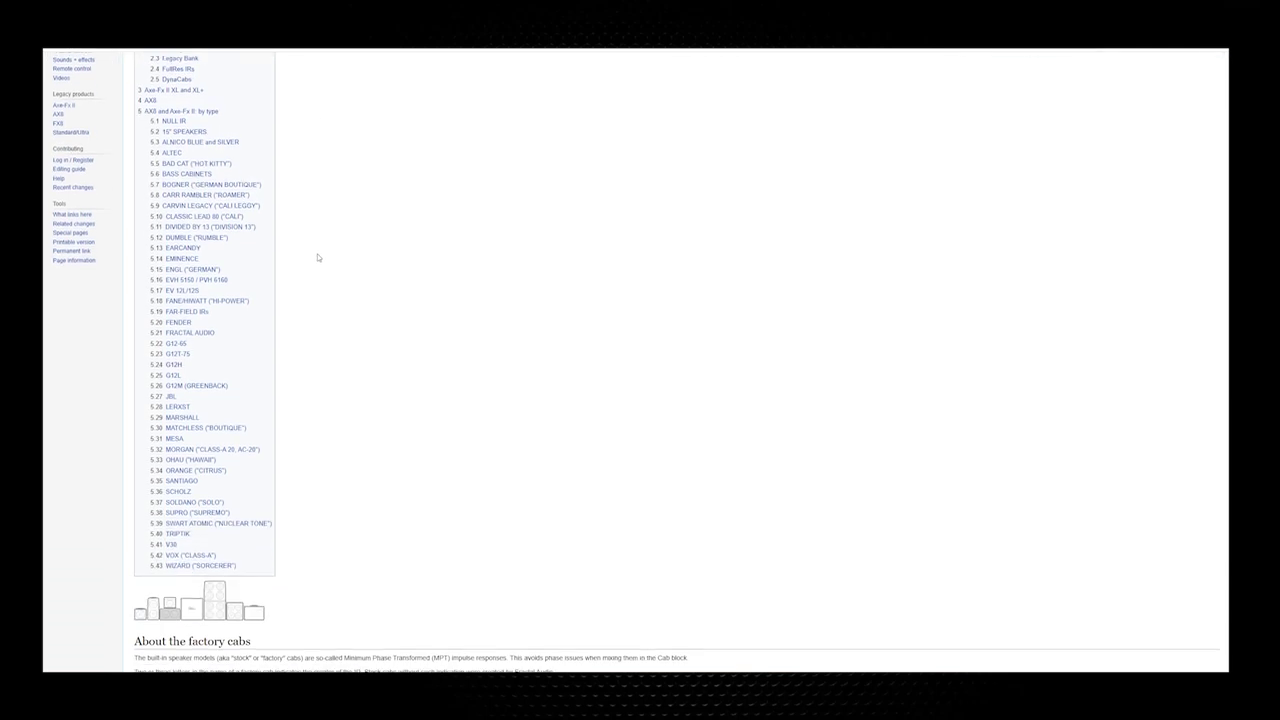
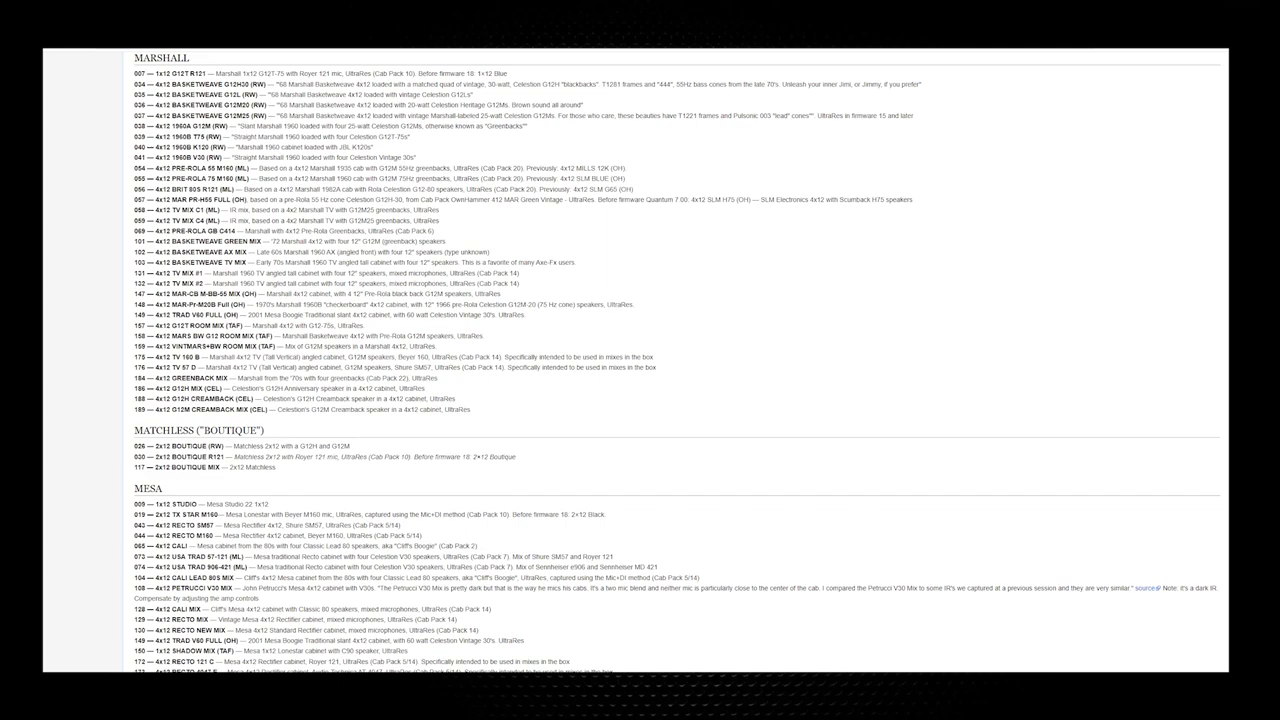
{"action": "key", "text": "alt+Tab"}
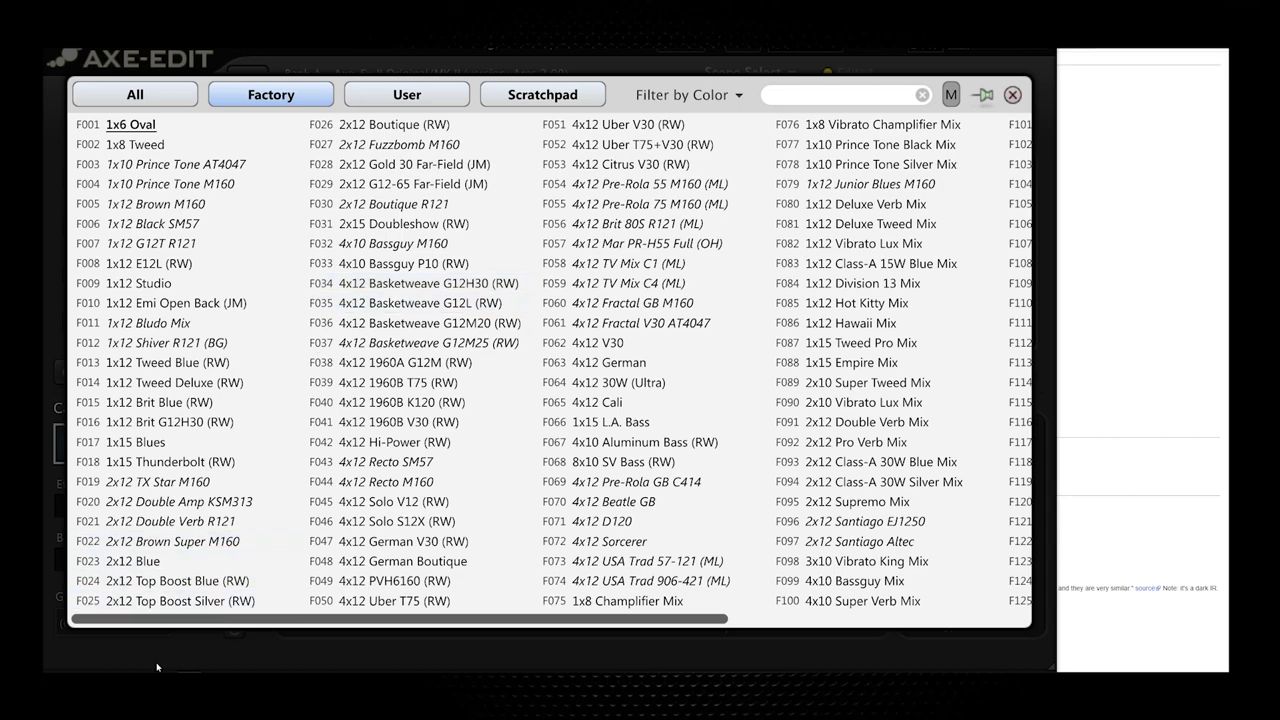
{"action": "key", "text": "alt+Tab"}
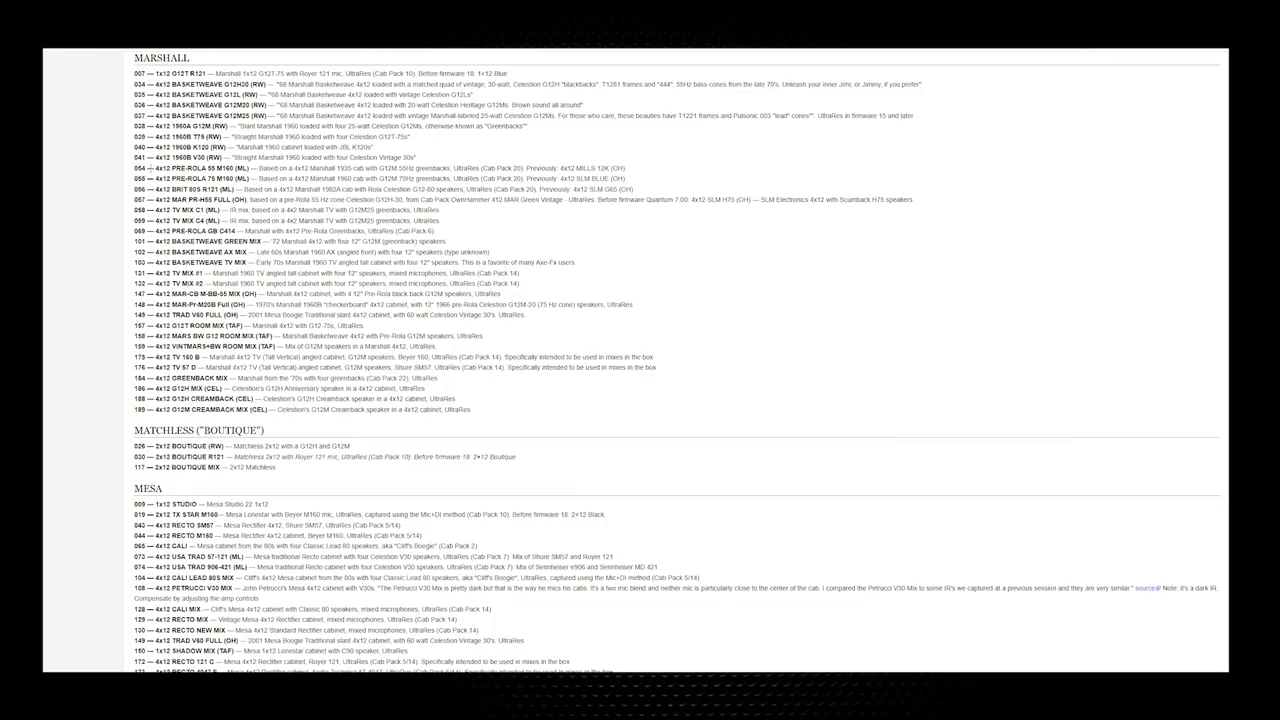
Examine the wiki's Marshall entries for 4x12 Basketweave G12H30, 4x12 Basketweave TV Mix and 4x12 1960B V30, highlighting their key text.
{"action": "left_click_drag", "start_coordinate": [155, 84], "coordinate": [249, 94]}
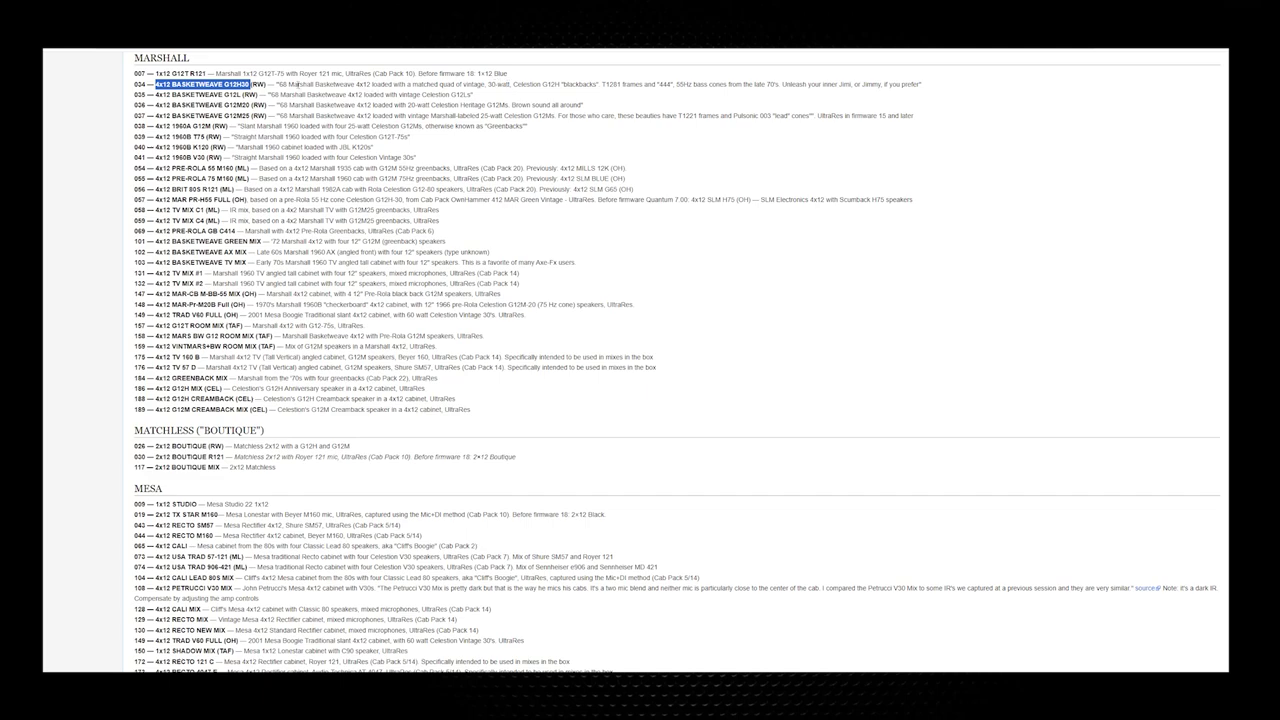
{"action": "left_click_drag", "start_coordinate": [488, 84], "coordinate": [511, 84]}
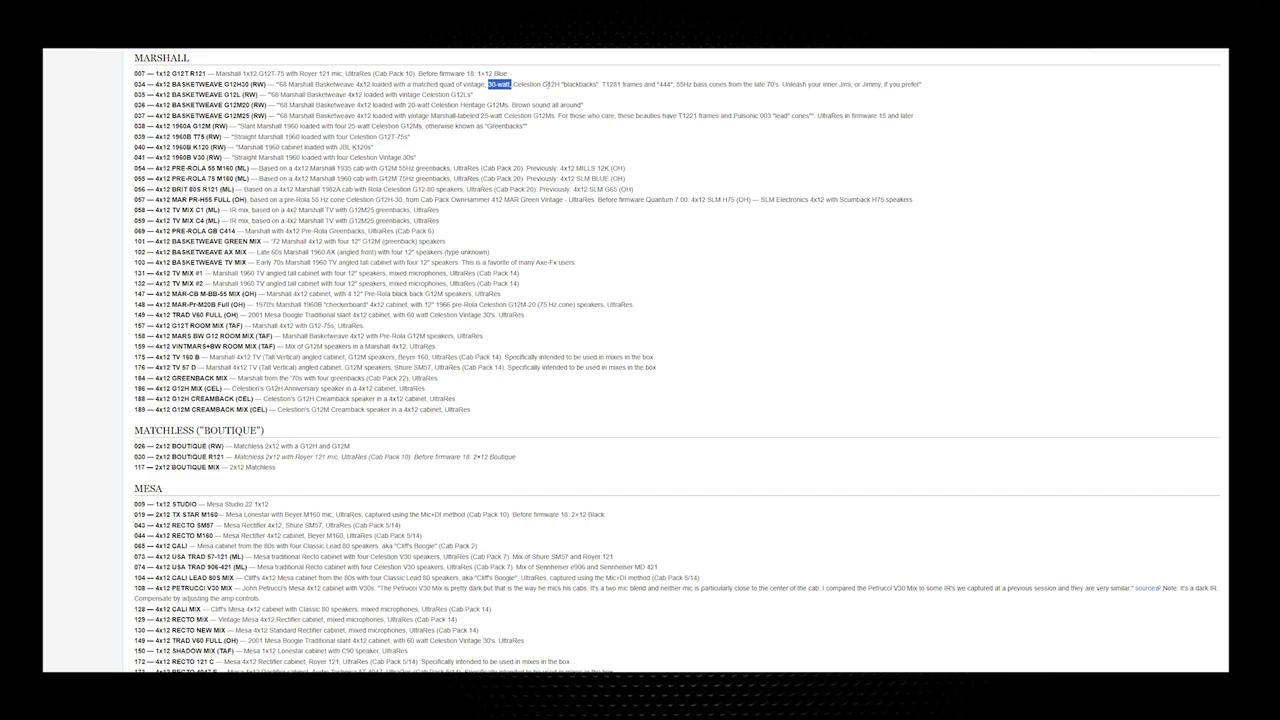
{"action": "left_click", "coordinate": [547, 85]}
{"action": "left_click_drag", "start_coordinate": [171, 262], "coordinate": [247, 262]}
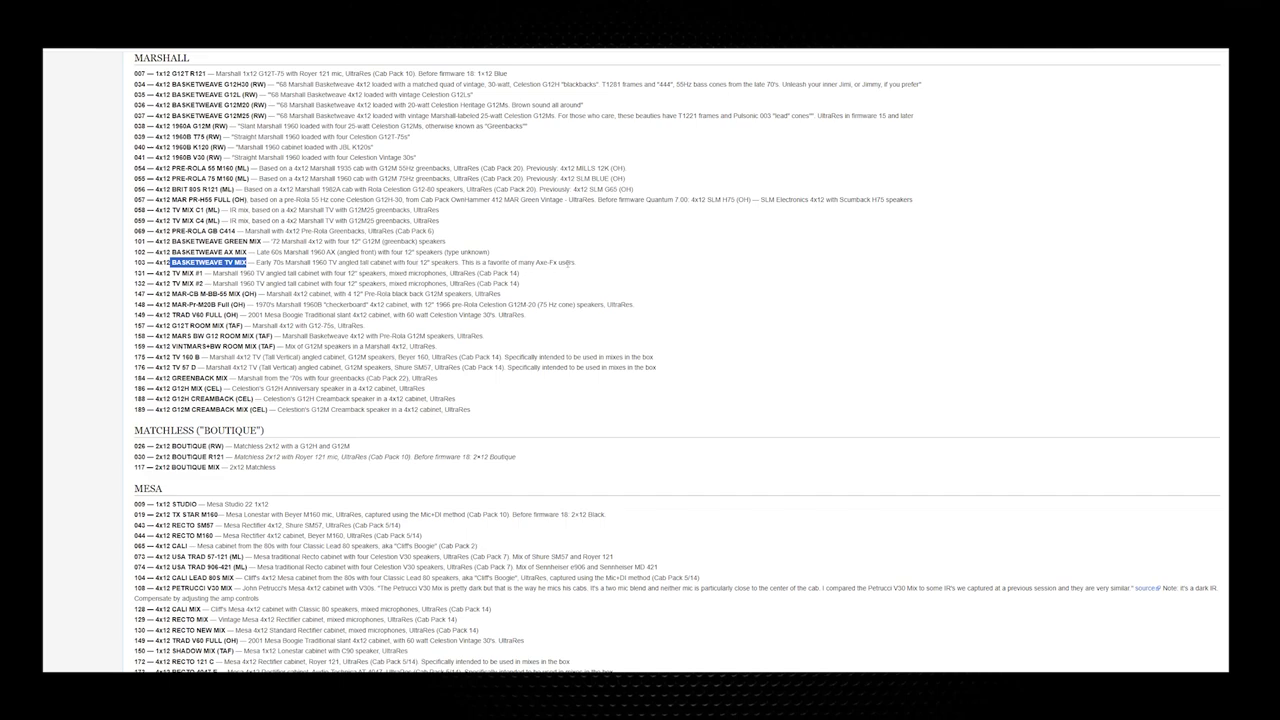
{"action": "left_click", "coordinate": [247, 270]}
{"action": "left_click_drag", "start_coordinate": [206, 157], "coordinate": [155, 157]}
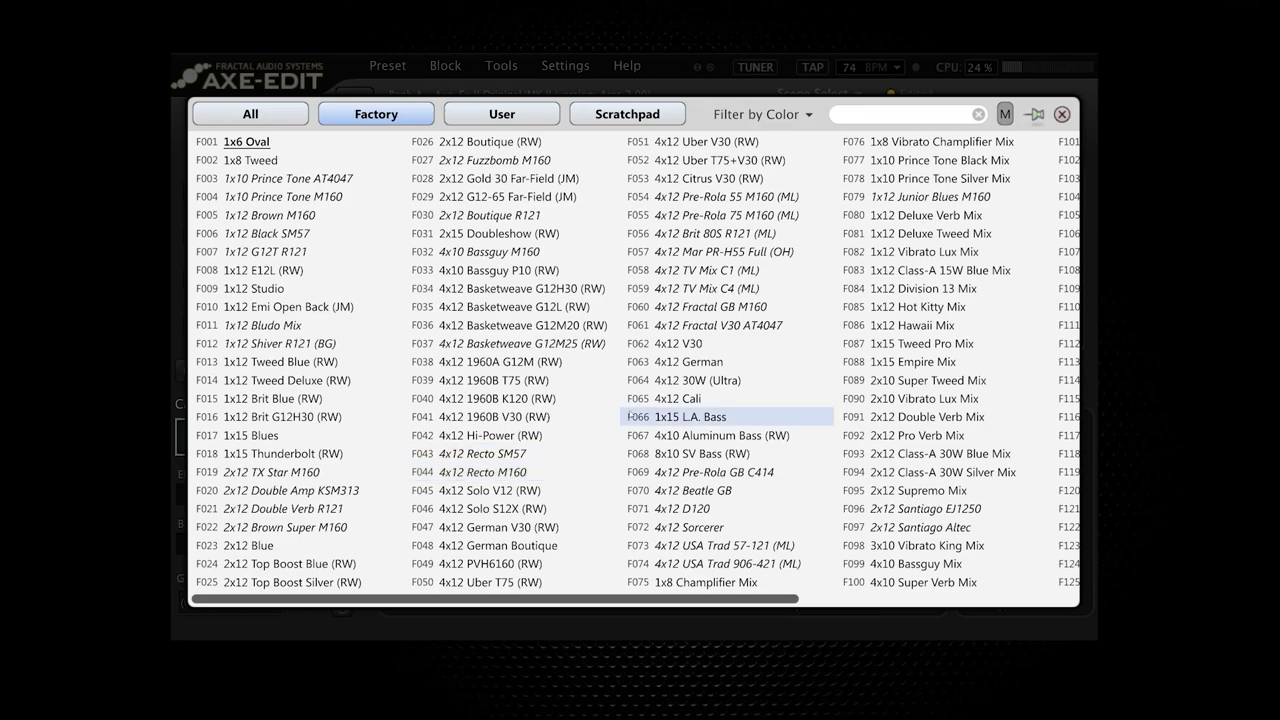
Switch to Yek's Guide to the Fractal Audio Amplifier Models and open the Friedman BE and HBE chapter from its table of contents.
{"action": "left_click", "coordinate": [1088, 355]}
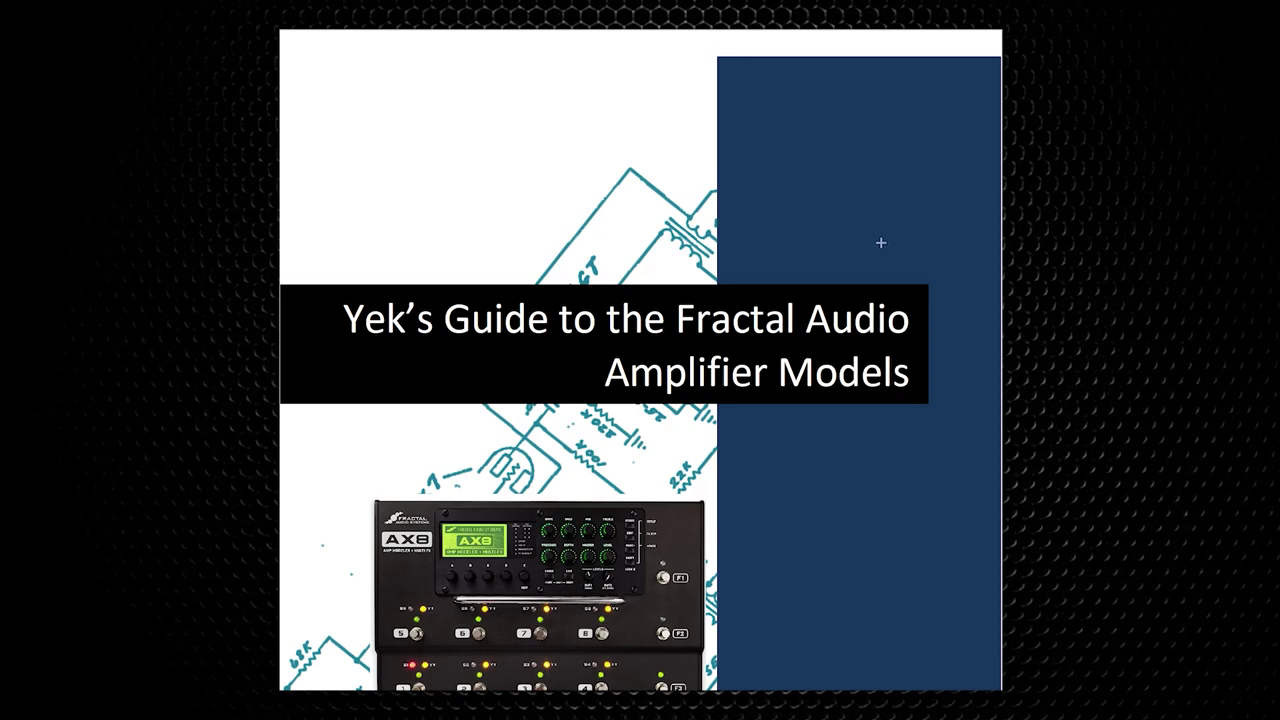
{"action": "scroll", "coordinate": [881, 242], "scroll_direction": "down", "scroll_amount": 10}
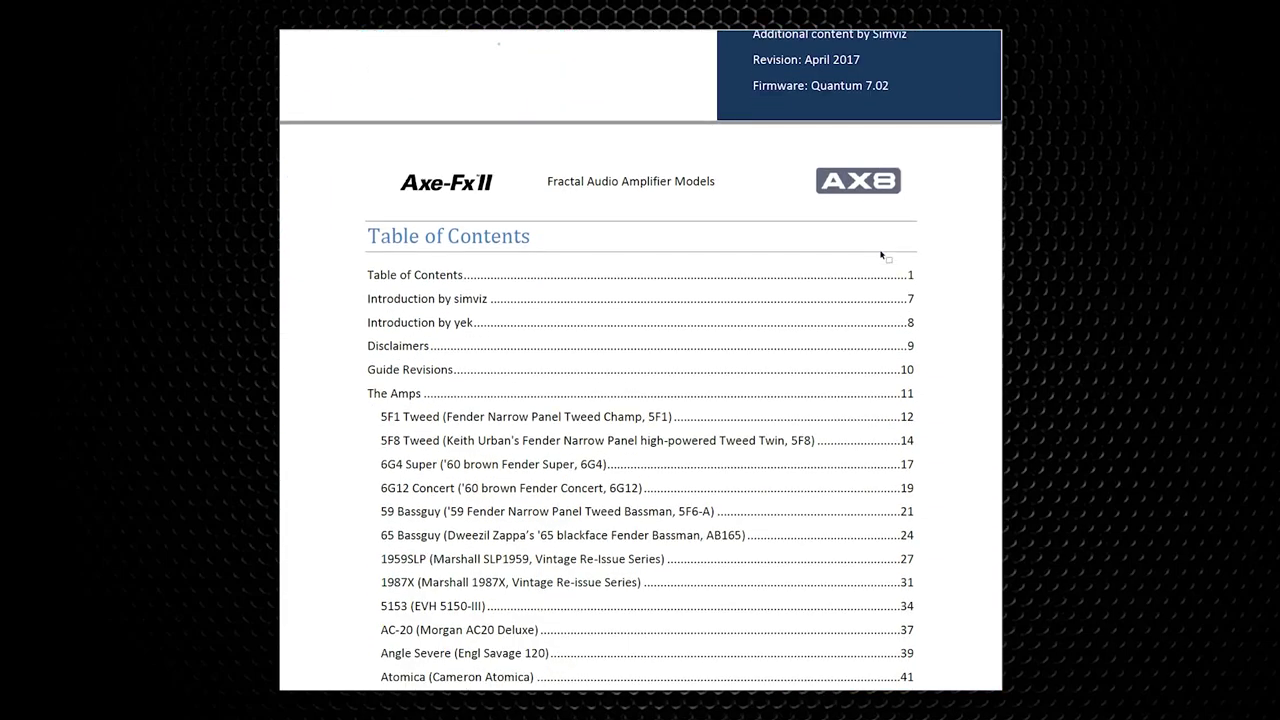
{"action": "scroll", "coordinate": [881, 256], "scroll_direction": "down", "scroll_amount": 10}
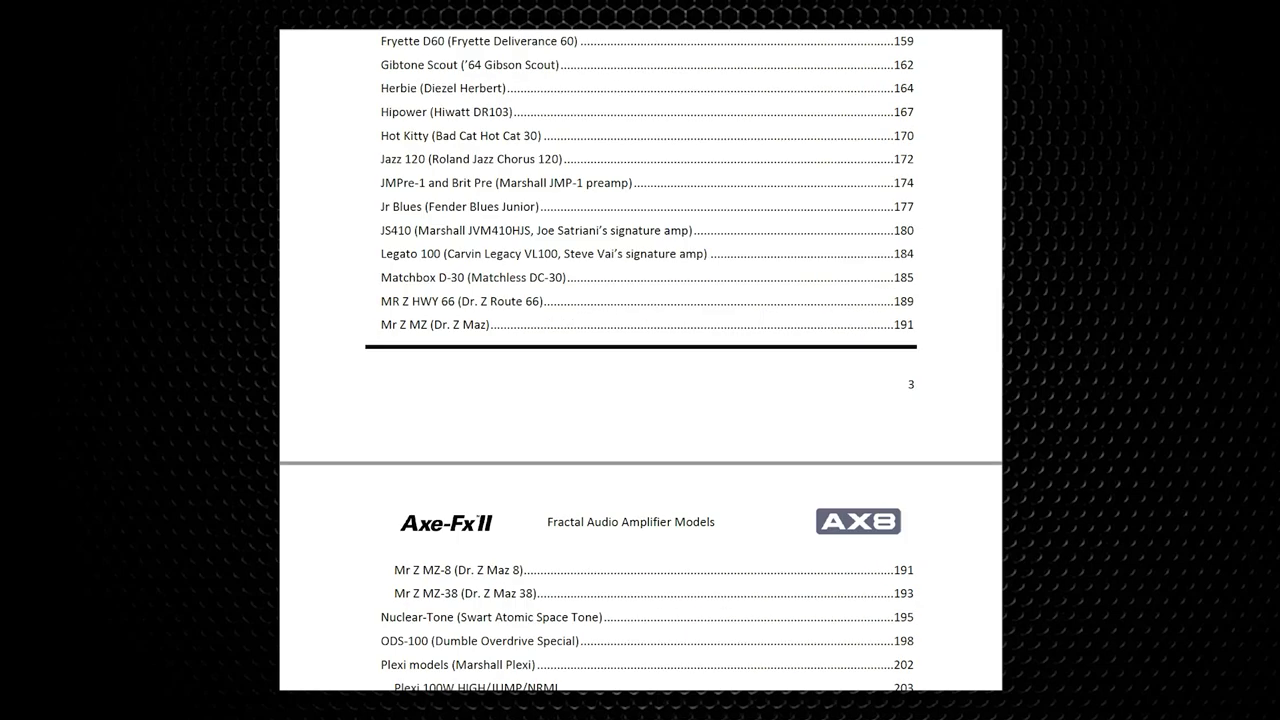
{"action": "scroll", "coordinate": [901, 196], "scroll_direction": "up", "scroll_amount": 5}
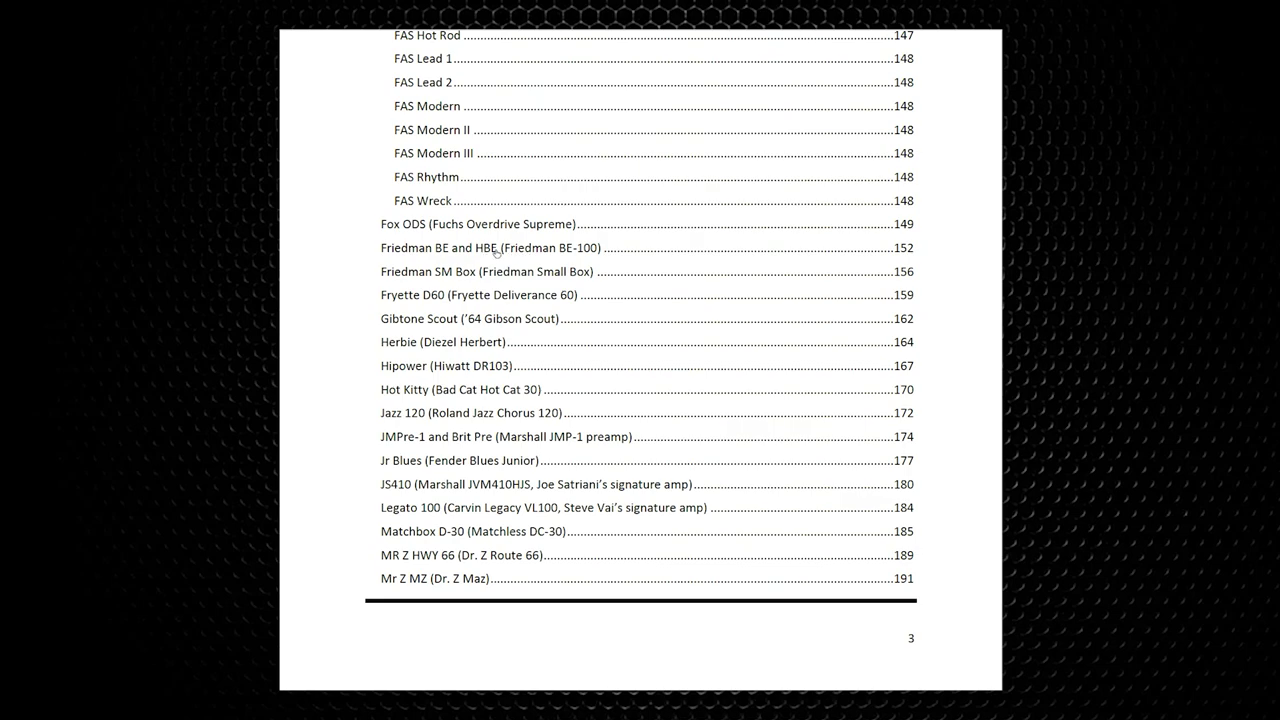
{"action": "left_click", "coordinate": [497, 252]}
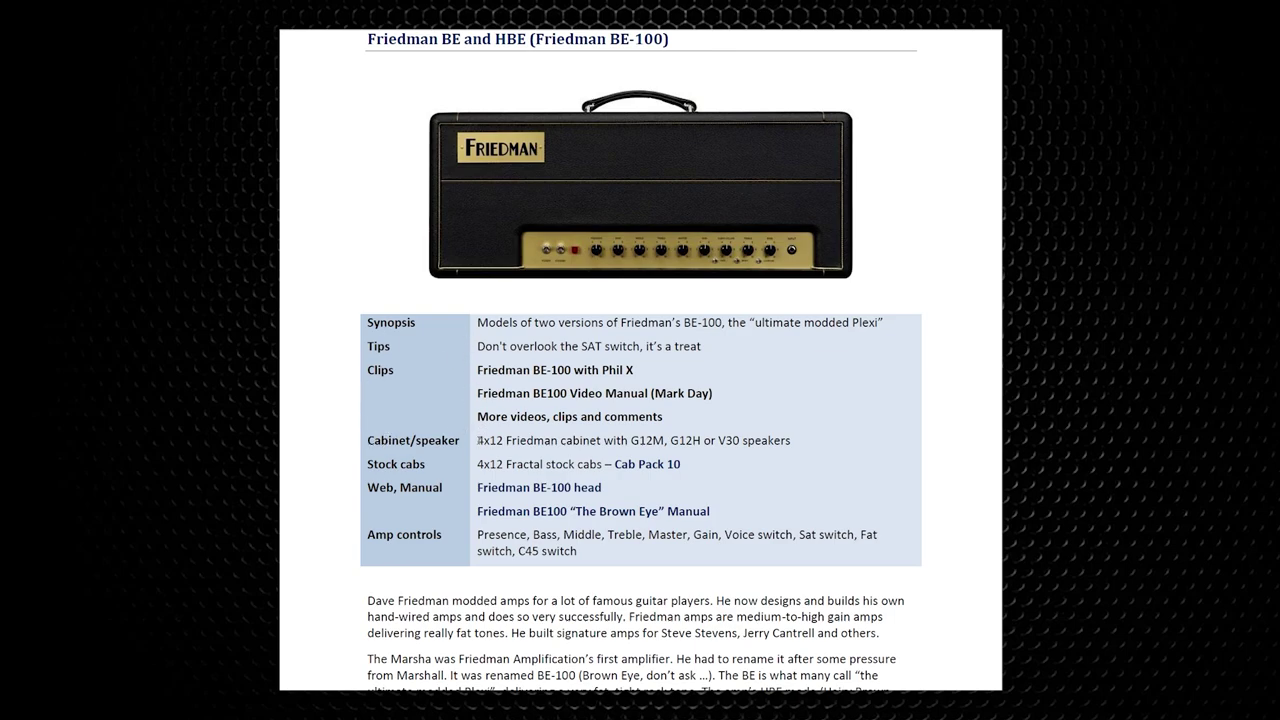
Examine the Cabinet/speaker and Stock cabs rows in the Friedman BE and HBE summary table, highlighting the recommended cabinet and speakers.
{"action": "left_click_drag", "start_coordinate": [478, 440], "coordinate": [777, 436]}
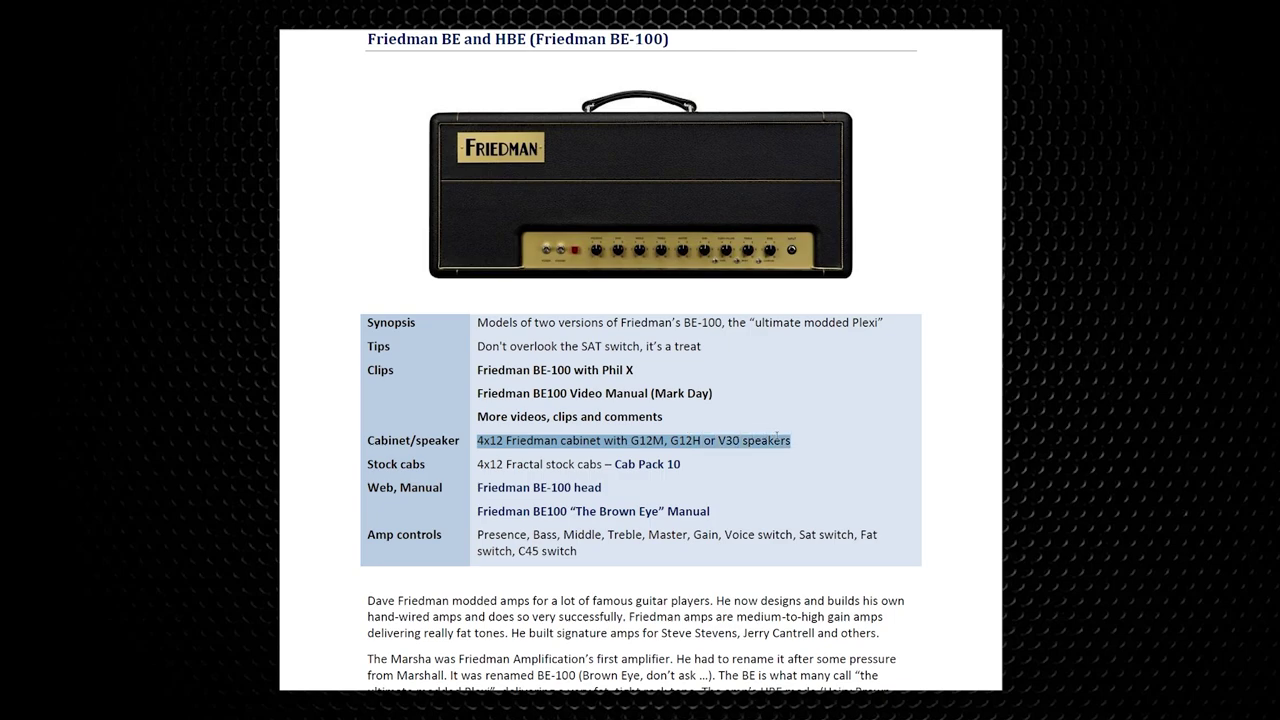
{"action": "left_click", "coordinate": [805, 446]}
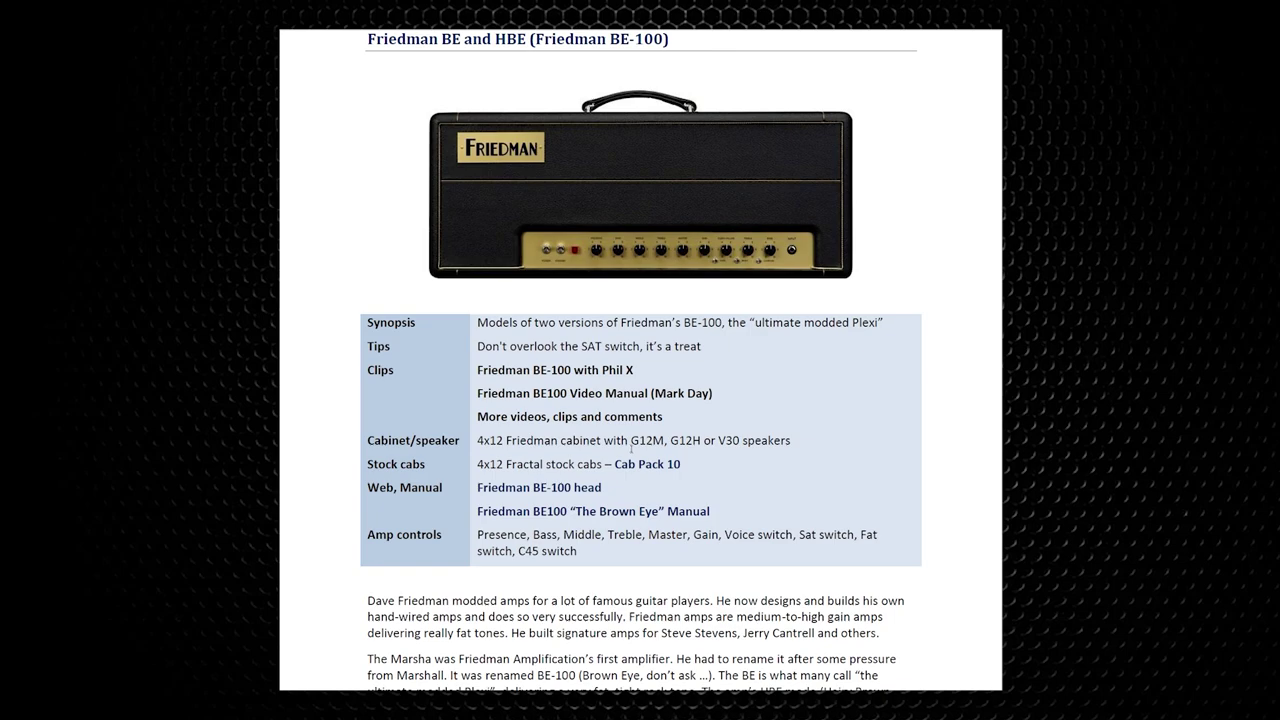
{"action": "left_click_drag", "start_coordinate": [632, 440], "coordinate": [700, 441]}
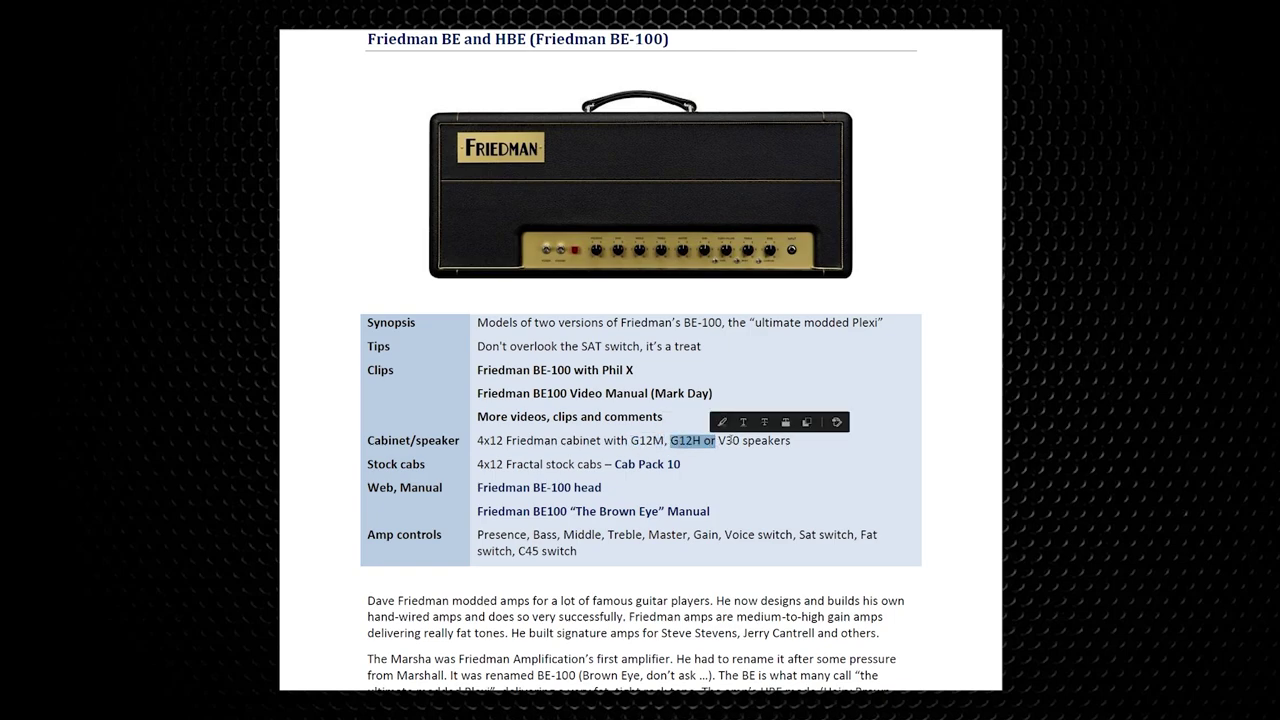
{"action": "left_click", "coordinate": [762, 453]}
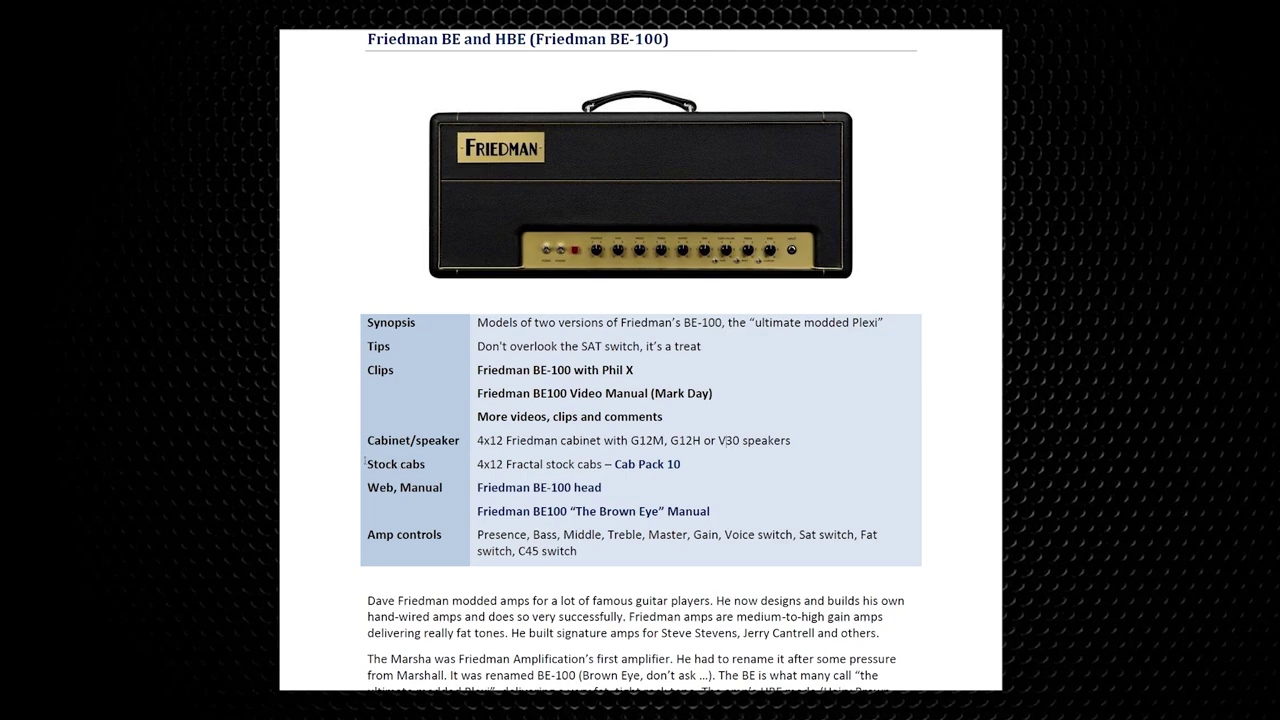
{"action": "left_click_drag", "start_coordinate": [366, 463], "coordinate": [443, 486]}
{"action": "left_click", "coordinate": [443, 470]}
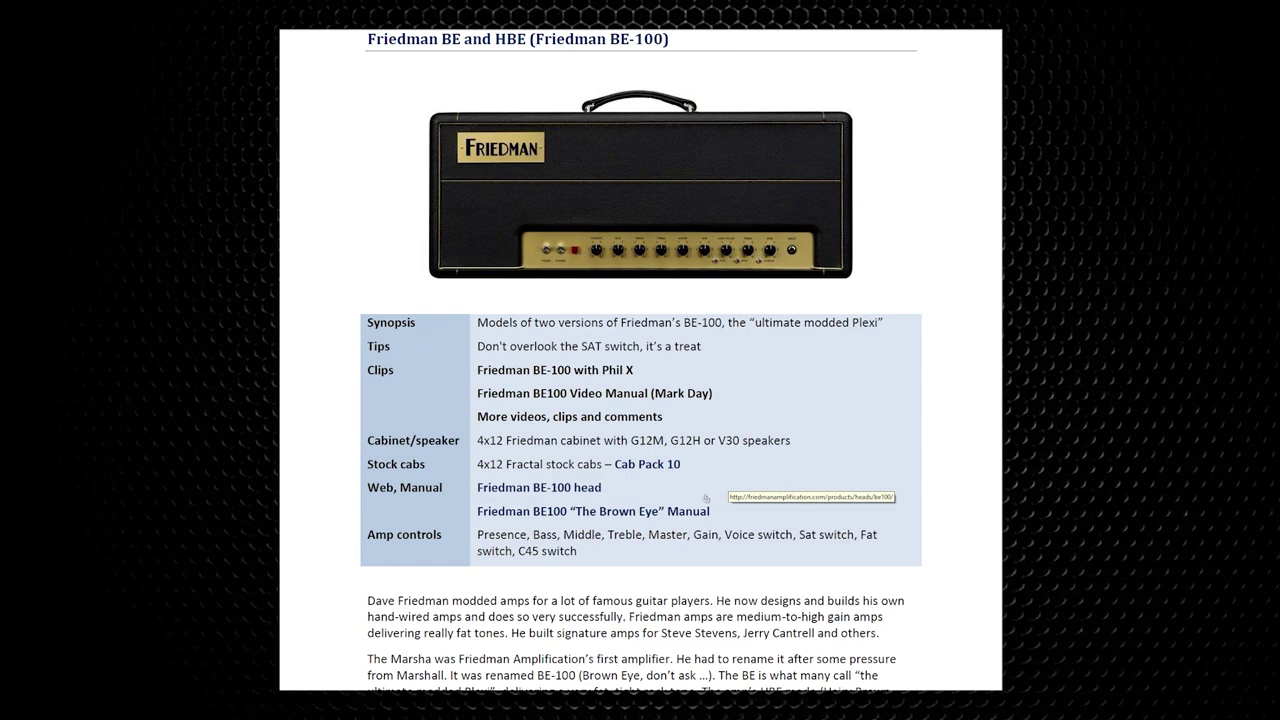
Read through the Friedman BE and HBE chapter's description, quoted reviews and Fractal Audio comments on pages 152 and 153.
{"action": "scroll", "coordinate": [711, 495], "scroll_direction": "down", "scroll_amount": 1}
{"action": "scroll", "coordinate": [690, 563], "scroll_direction": "down", "scroll_amount": 1}
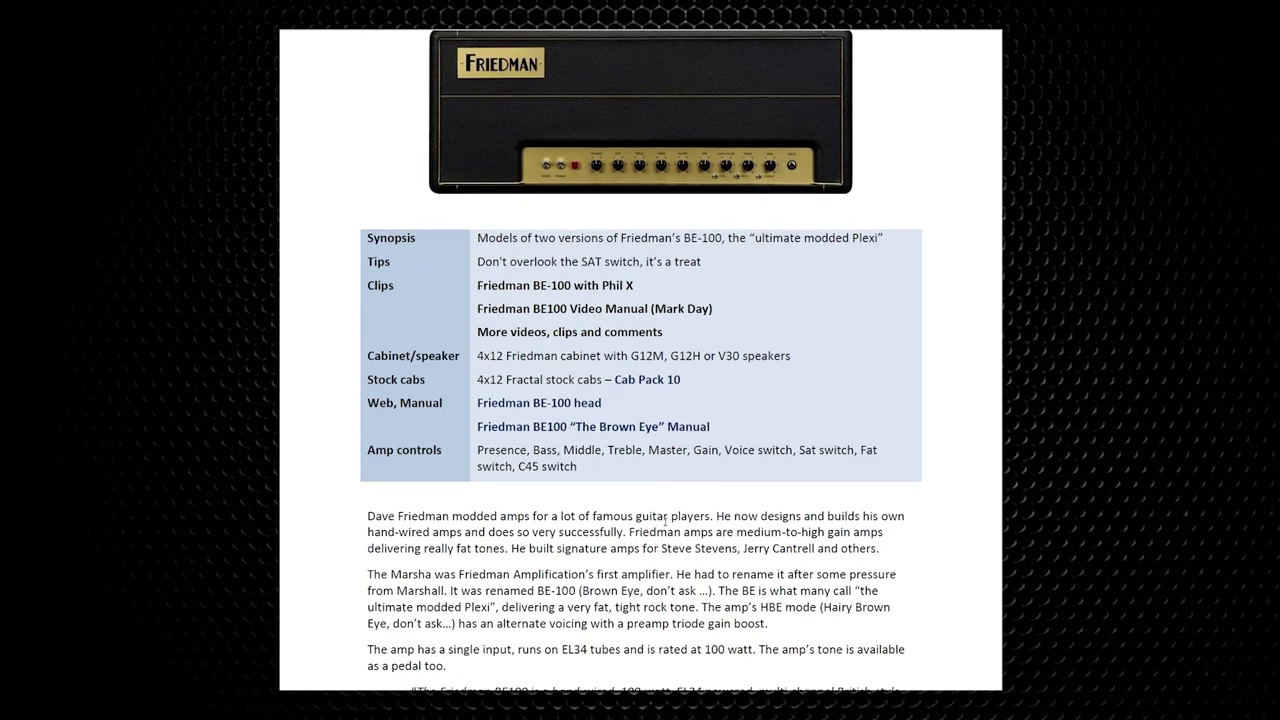
{"action": "scroll", "coordinate": [668, 516], "scroll_direction": "down", "scroll_amount": 4}
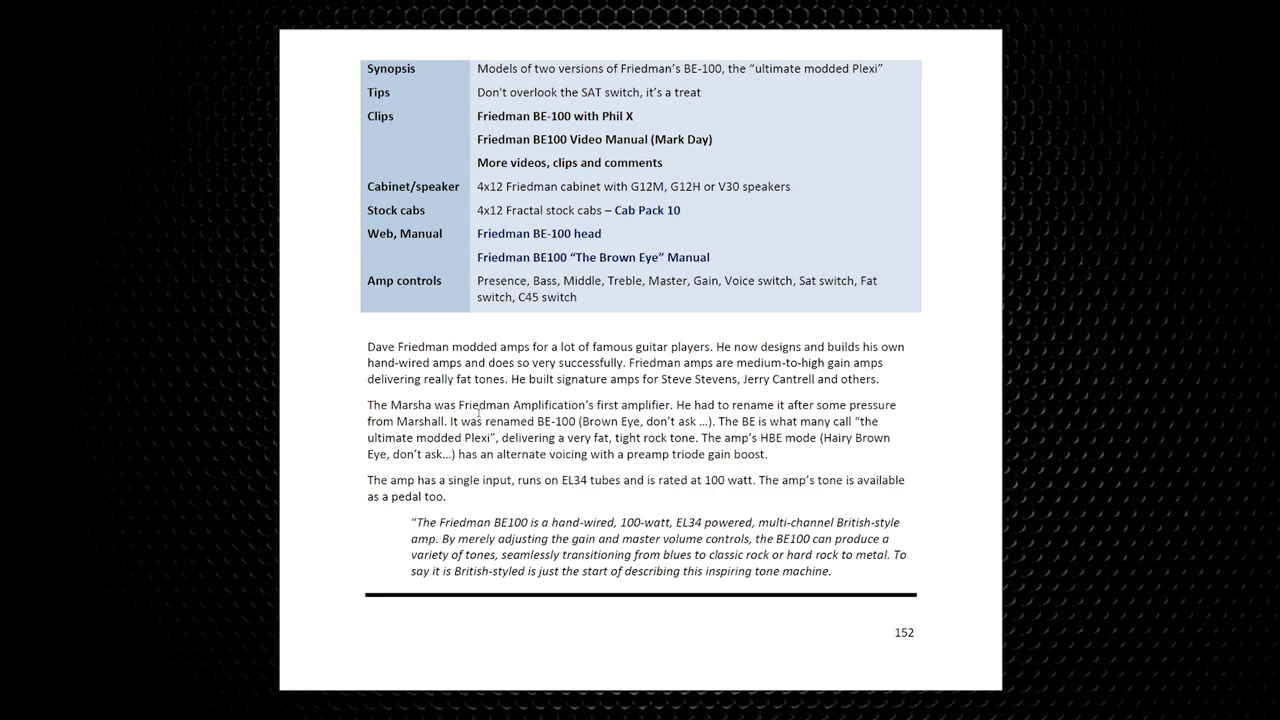
{"action": "scroll", "coordinate": [664, 346], "scroll_direction": "down", "scroll_amount": 3}
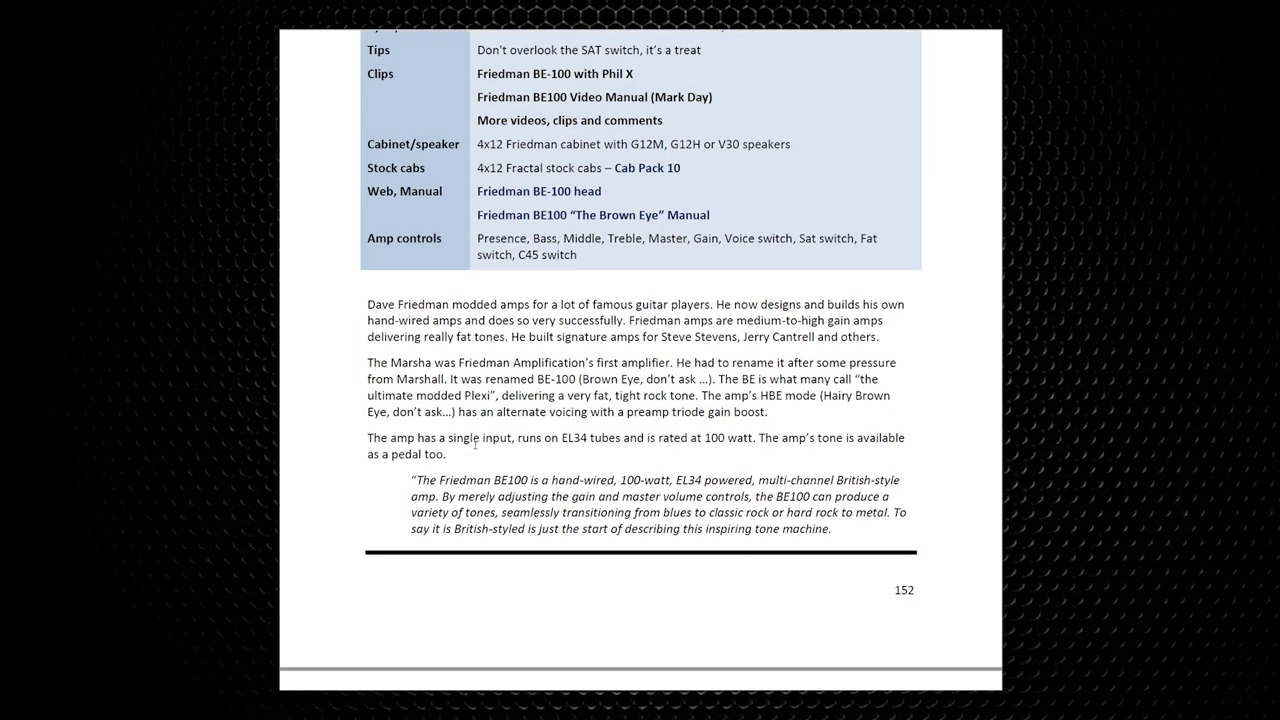
{"action": "scroll", "coordinate": [481, 450], "scroll_direction": "down", "scroll_amount": 8}
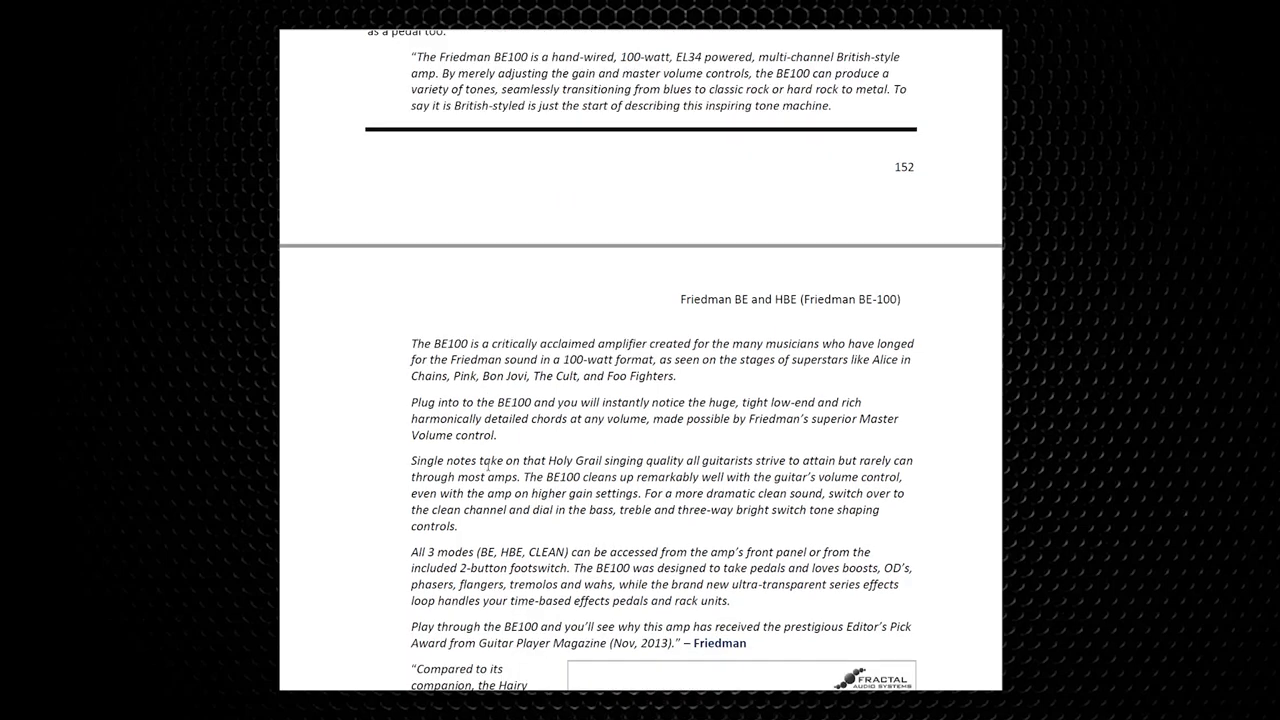
{"action": "scroll", "coordinate": [488, 465], "scroll_direction": "down", "scroll_amount": 4}
{"action": "scroll", "coordinate": [457, 471], "scroll_direction": "down", "scroll_amount": 7}
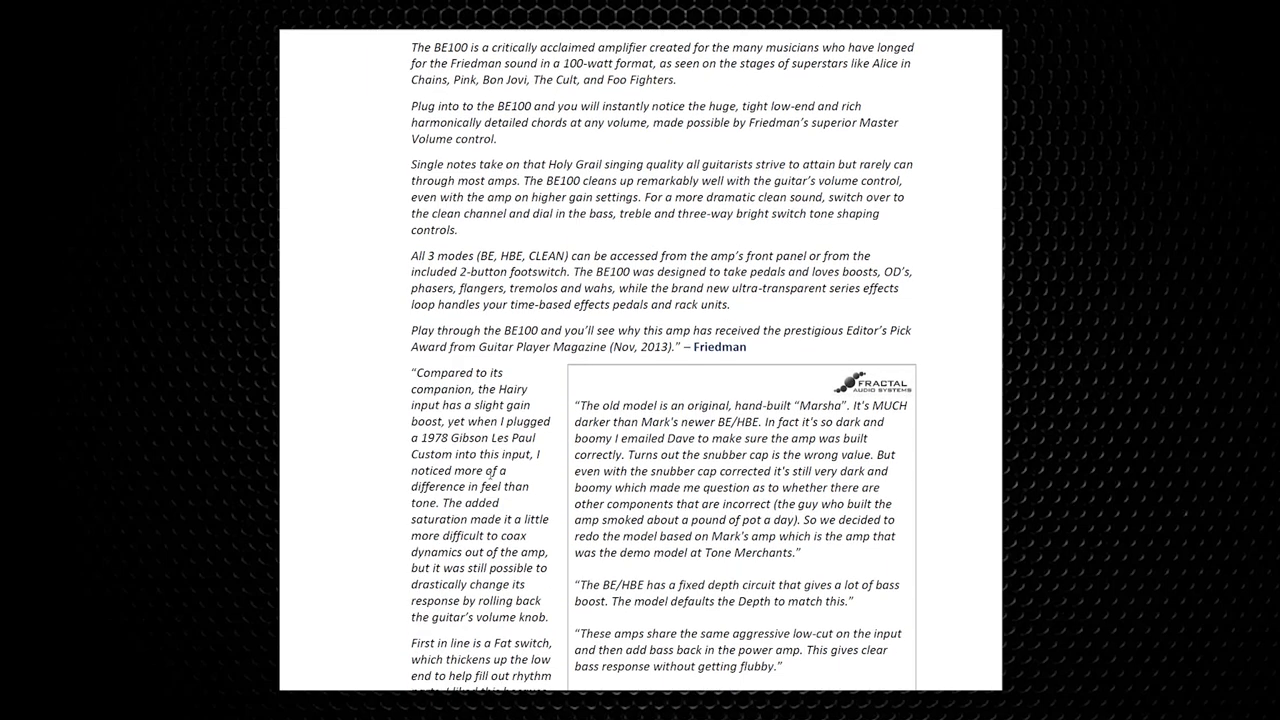
{"action": "scroll", "coordinate": [487, 474], "scroll_direction": "down", "scroll_amount": 4}
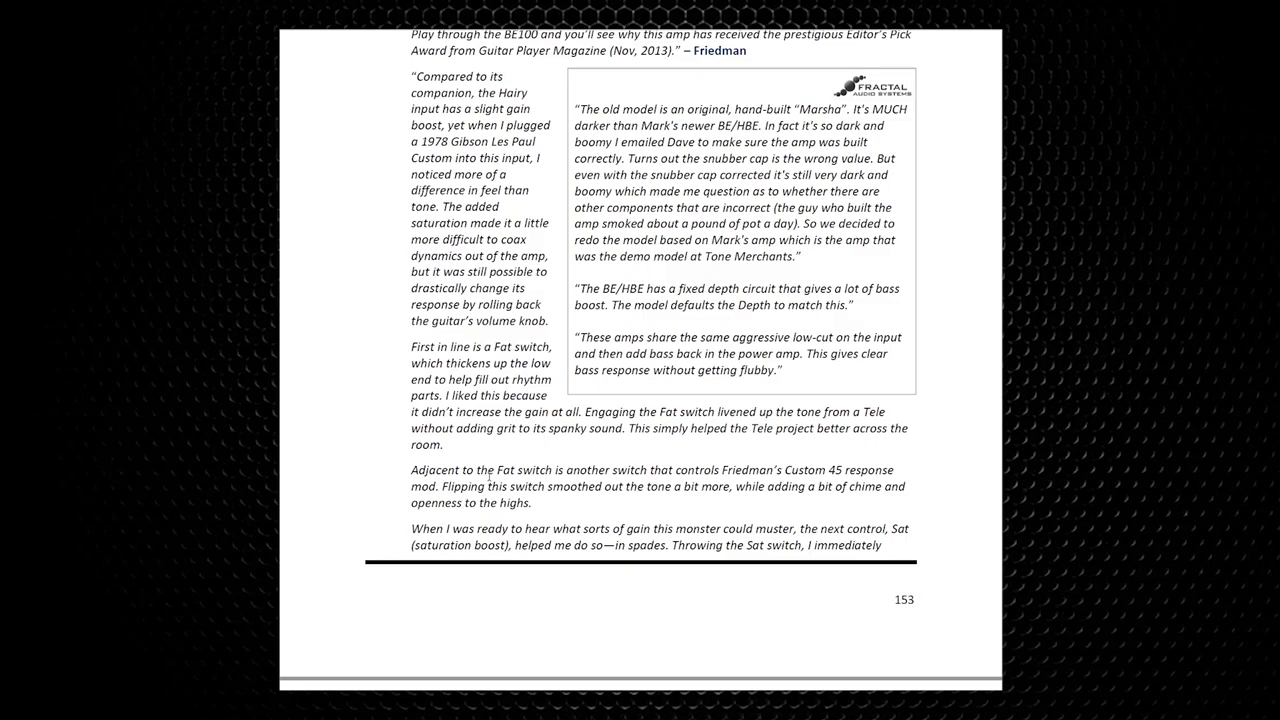
Read the rest of the Friedman BE and HBE chapter through page 154 and the speaker pairing and stock cab advice on the following page.
{"action": "scroll", "coordinate": [487, 476], "scroll_direction": "down", "scroll_amount": 5}
{"action": "scroll", "coordinate": [488, 477], "scroll_direction": "down", "scroll_amount": 11}
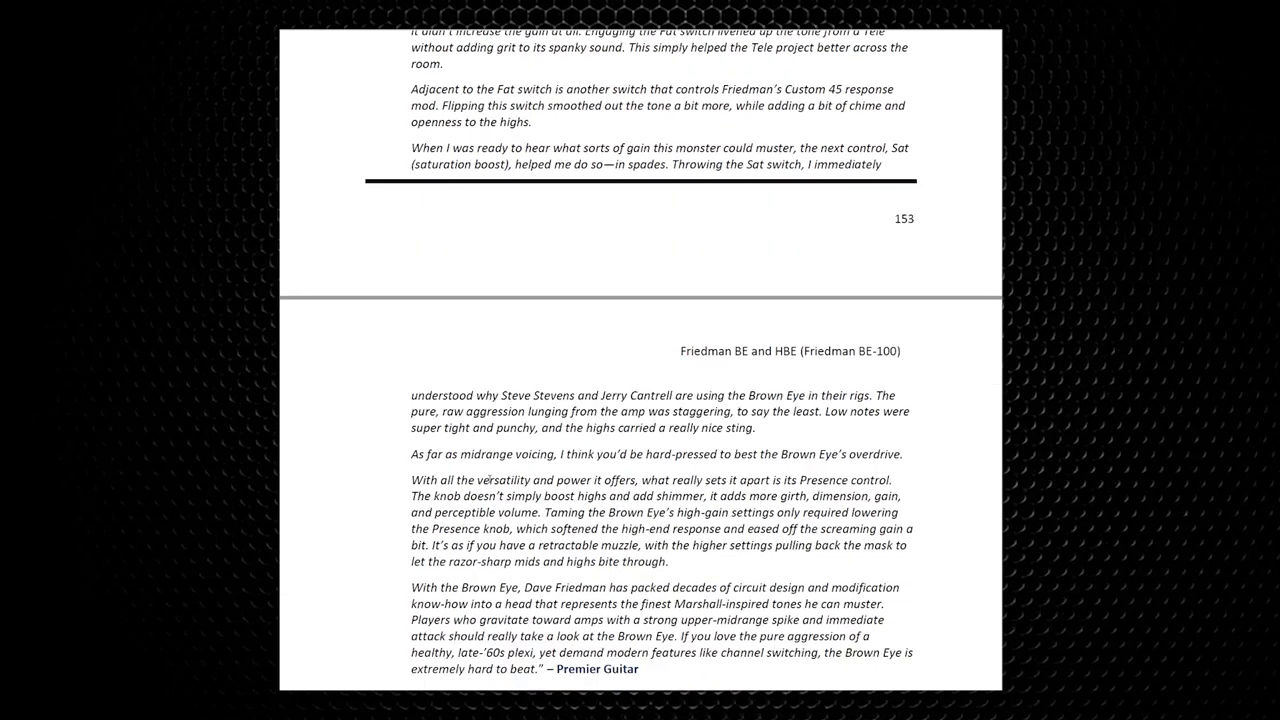
{"action": "scroll", "coordinate": [488, 488], "scroll_direction": "down", "scroll_amount": 4}
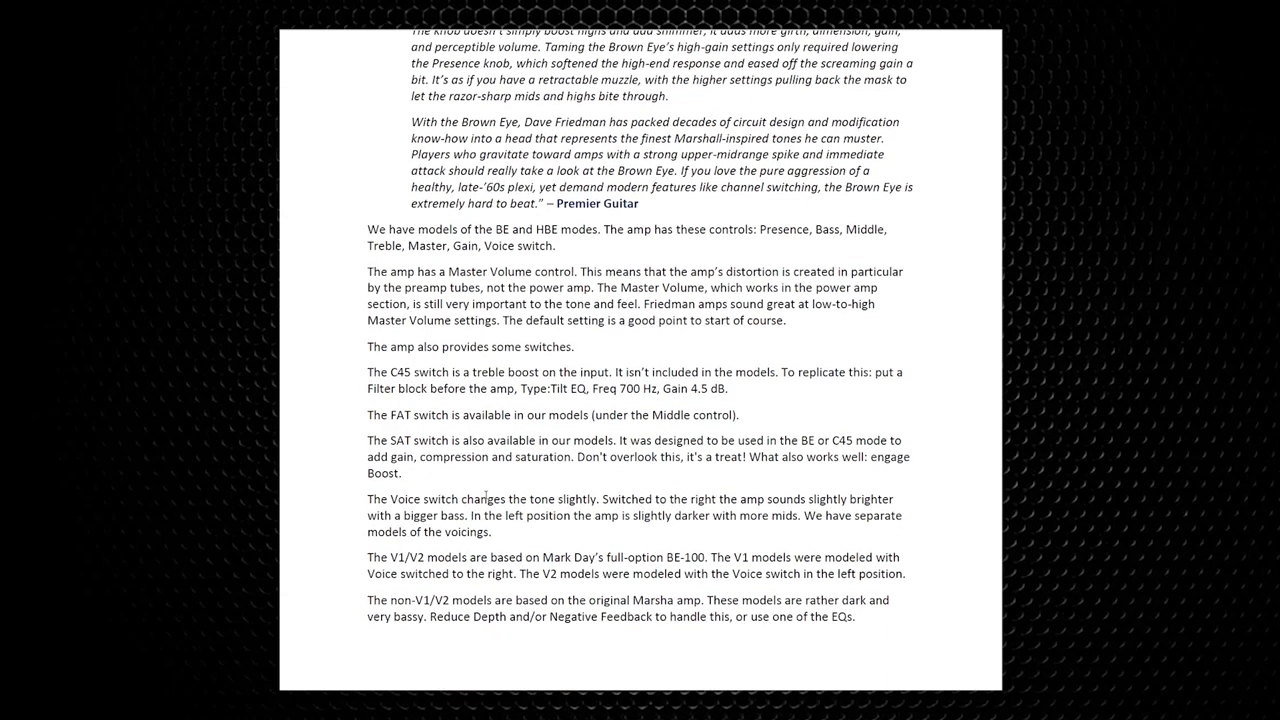
{"action": "scroll", "coordinate": [486, 494], "scroll_direction": "down", "scroll_amount": 8}
{"action": "scroll", "coordinate": [485, 495], "scroll_direction": "down", "scroll_amount": 8}
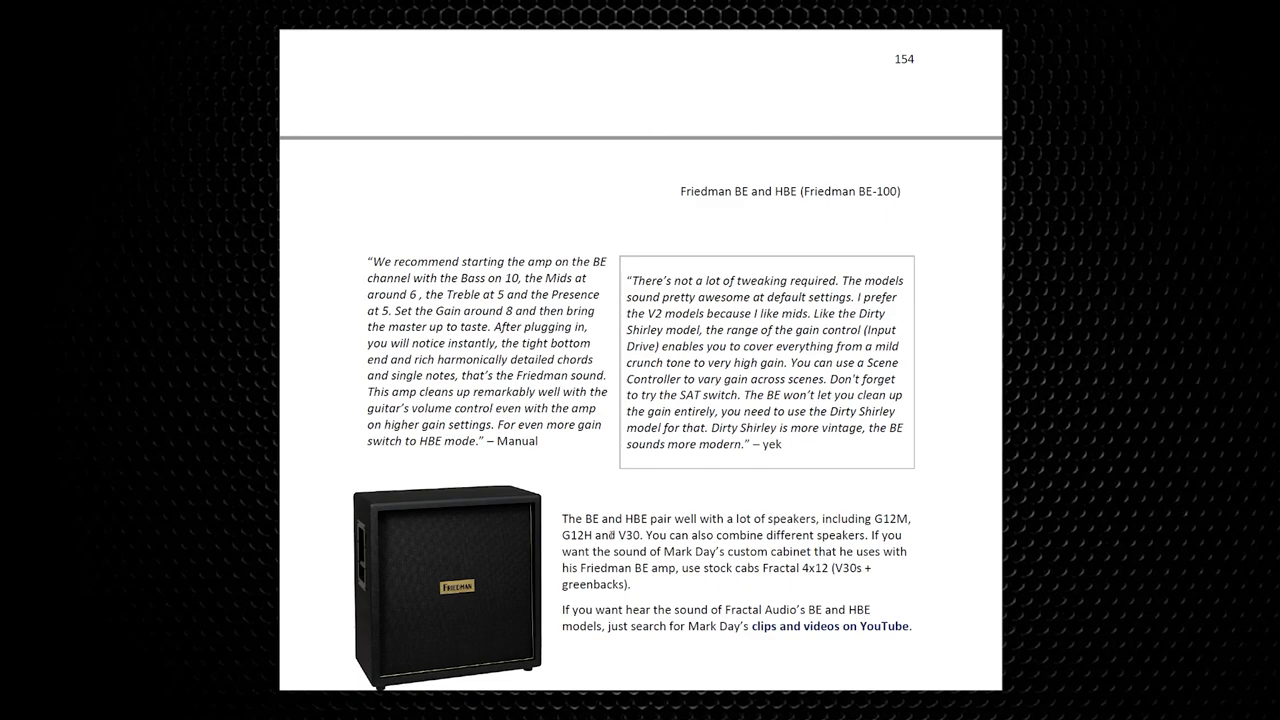
{"action": "scroll", "coordinate": [629, 536], "scroll_direction": "down", "scroll_amount": 1}
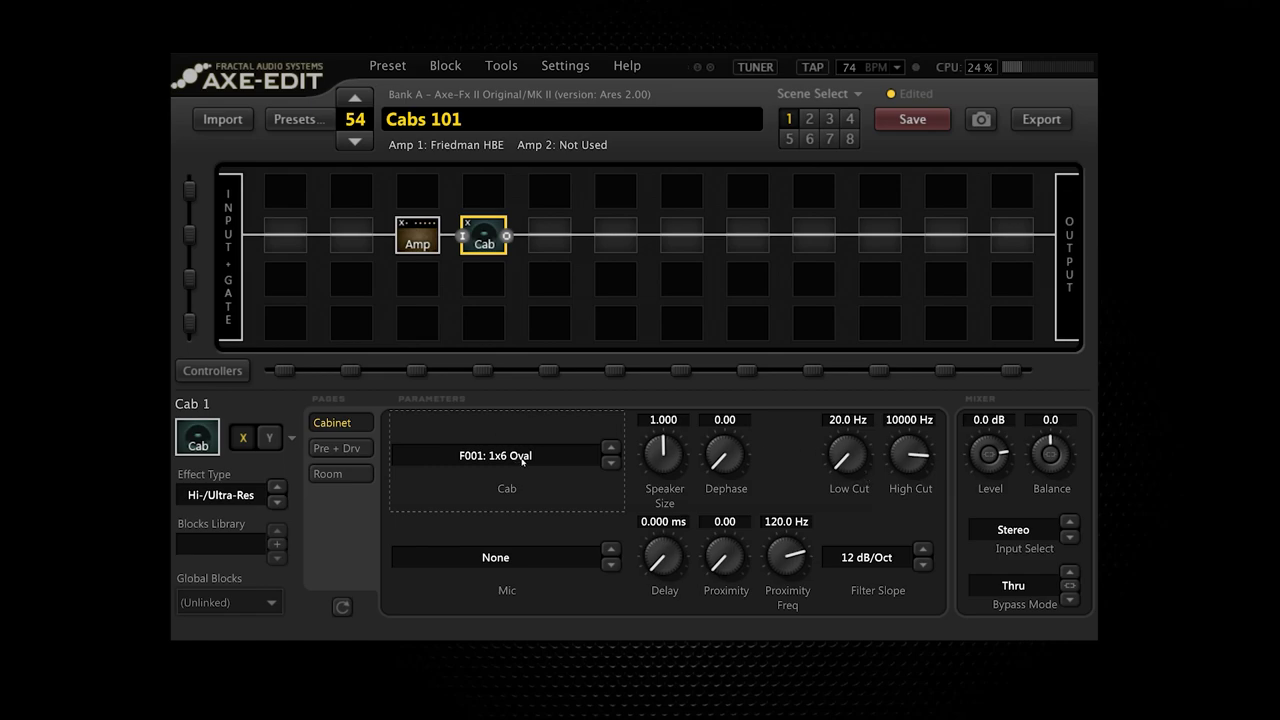
Audition the factory cabs F038 4x12 1960A G12M (RW) and F047 4x12 German V30 (RW) in the Cab block.
{"action": "left_click", "coordinate": [522, 461]}
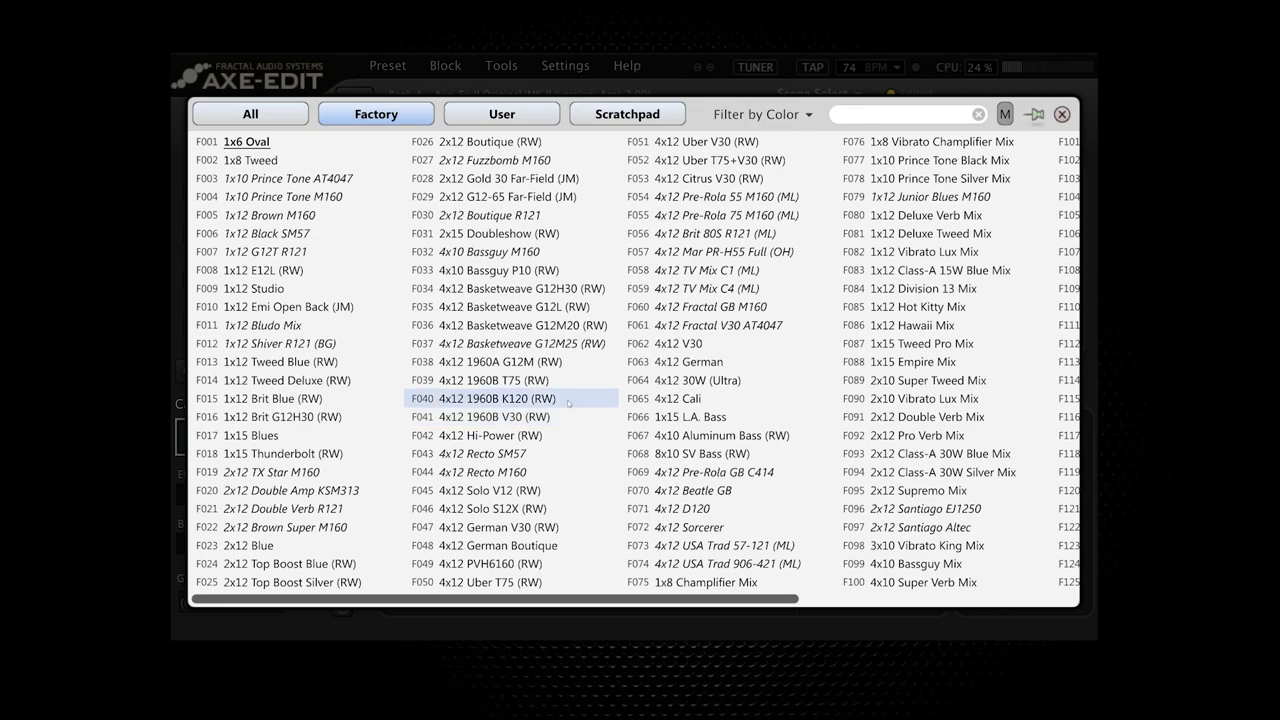
{"action": "left_click", "coordinate": [552, 362]}
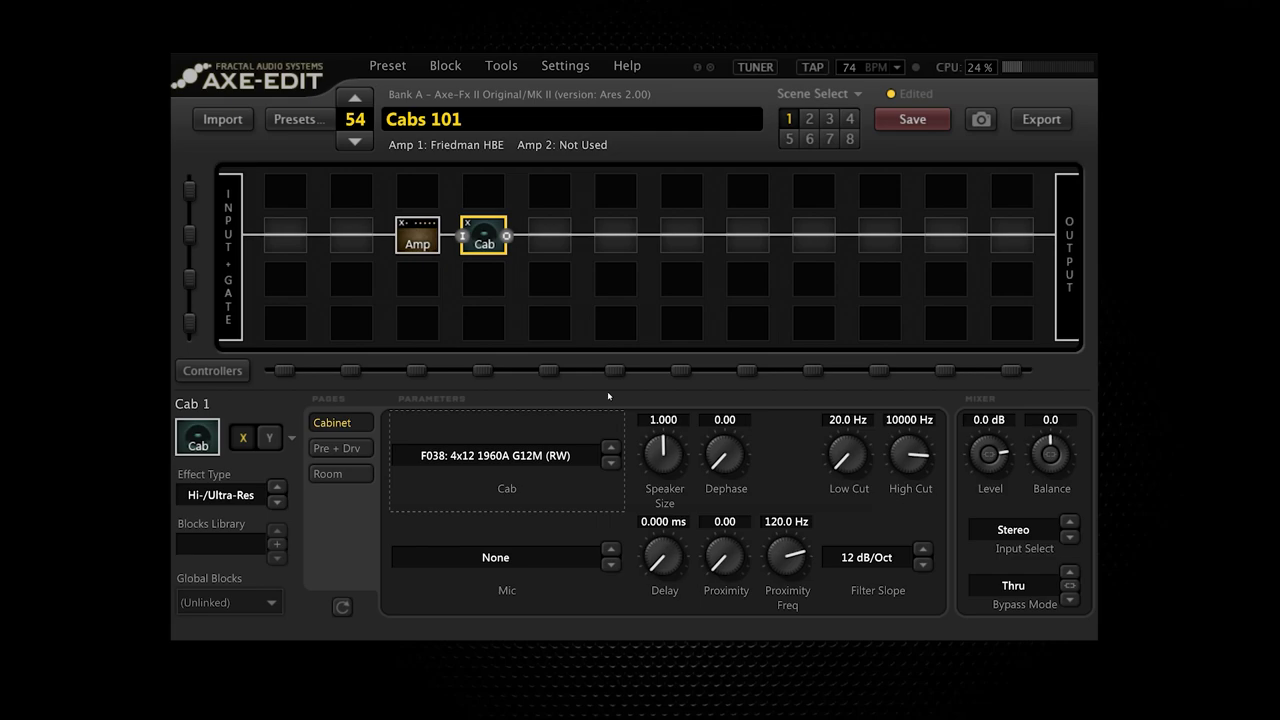
{"action": "left_click", "coordinate": [530, 466]}
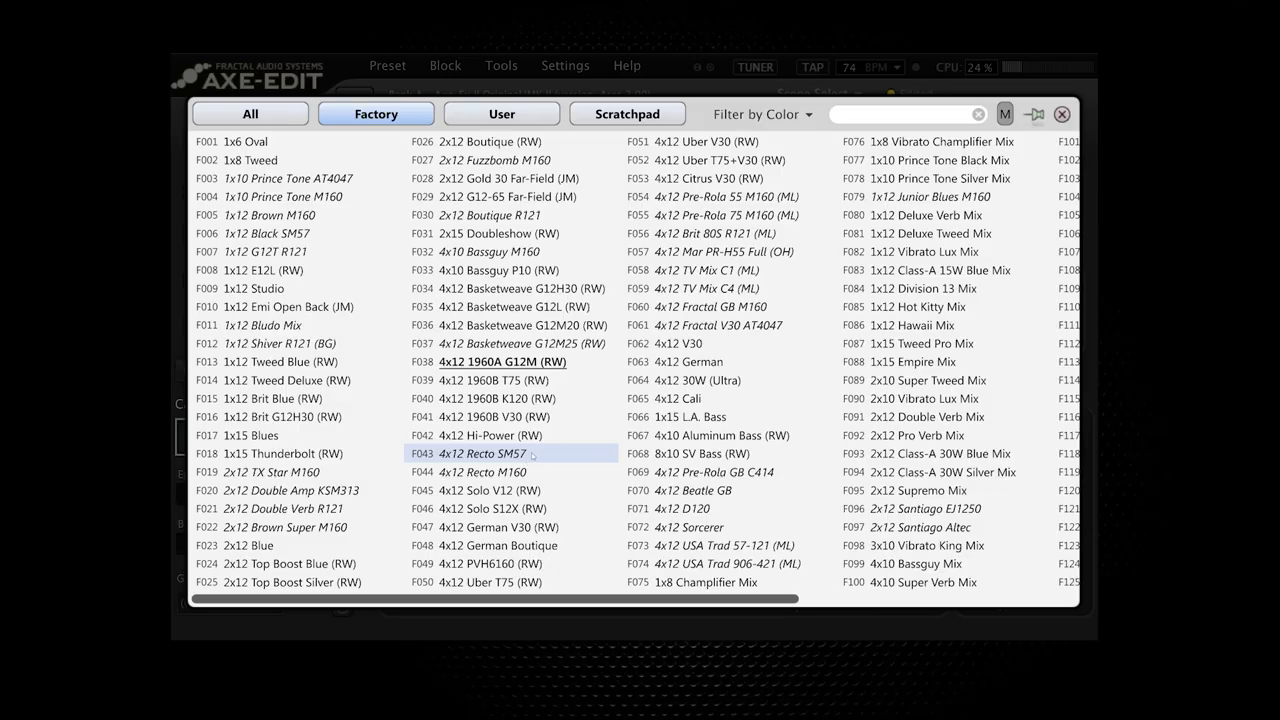
{"action": "left_click", "coordinate": [531, 527]}
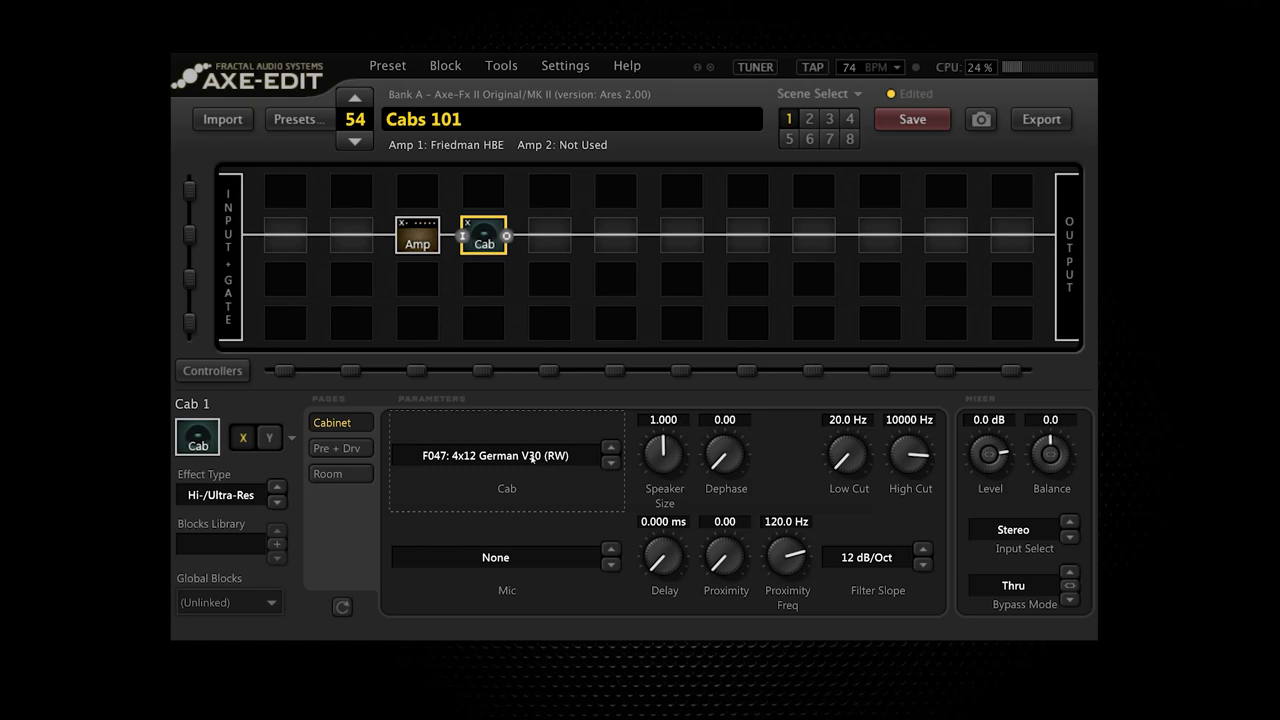
Set the Cab block to factory cab F041 4x12 1960B V30 (RW).
{"action": "left_click", "coordinate": [522, 457]}
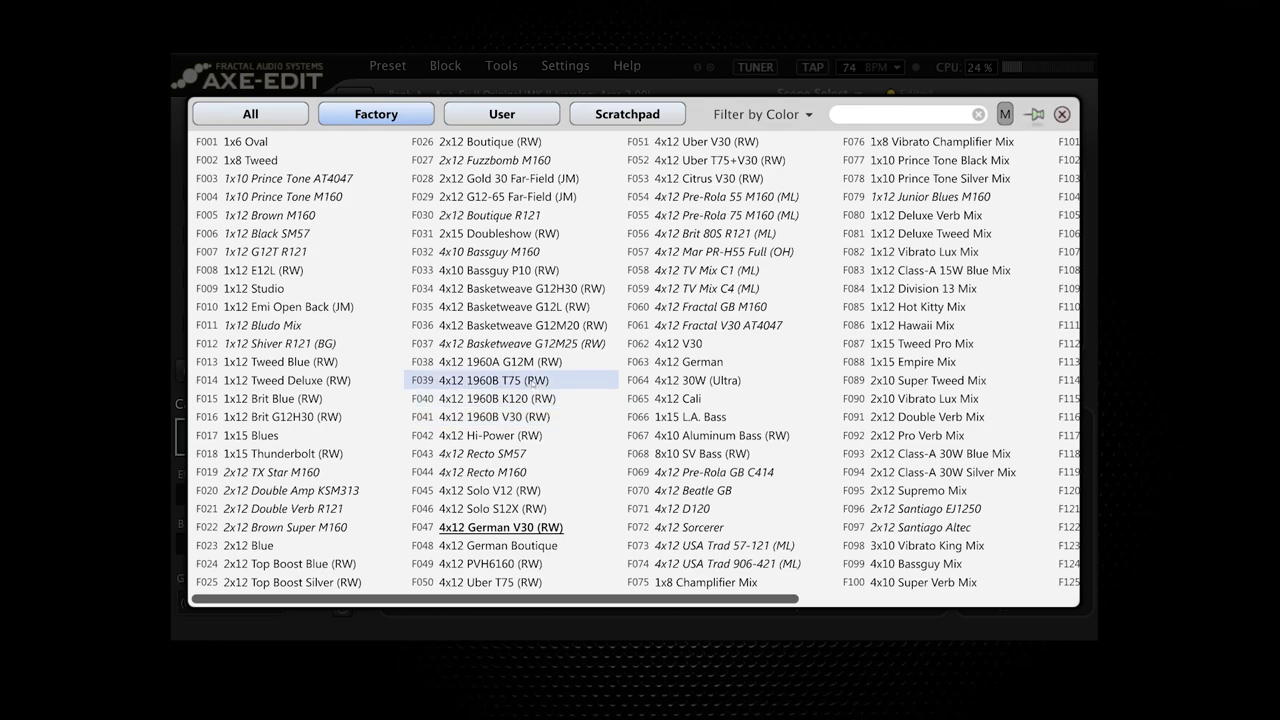
{"action": "left_click", "coordinate": [529, 416]}
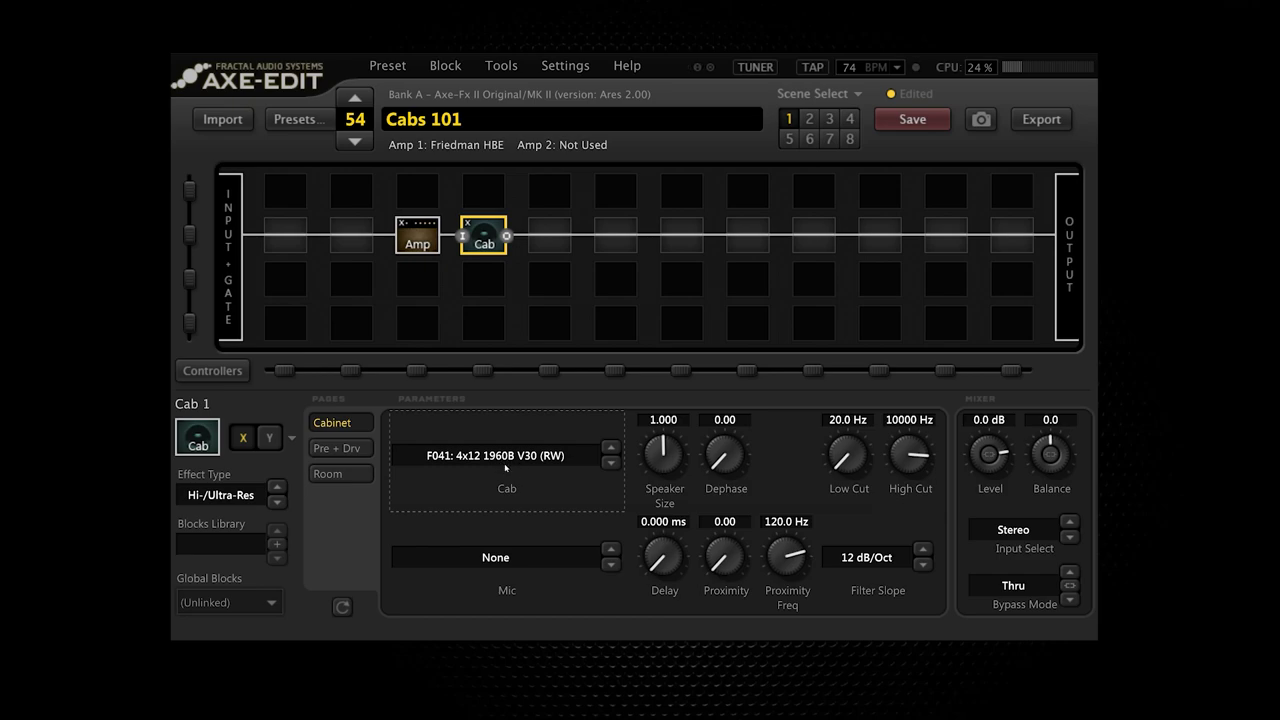
{"action": "left_click", "coordinate": [510, 463]}
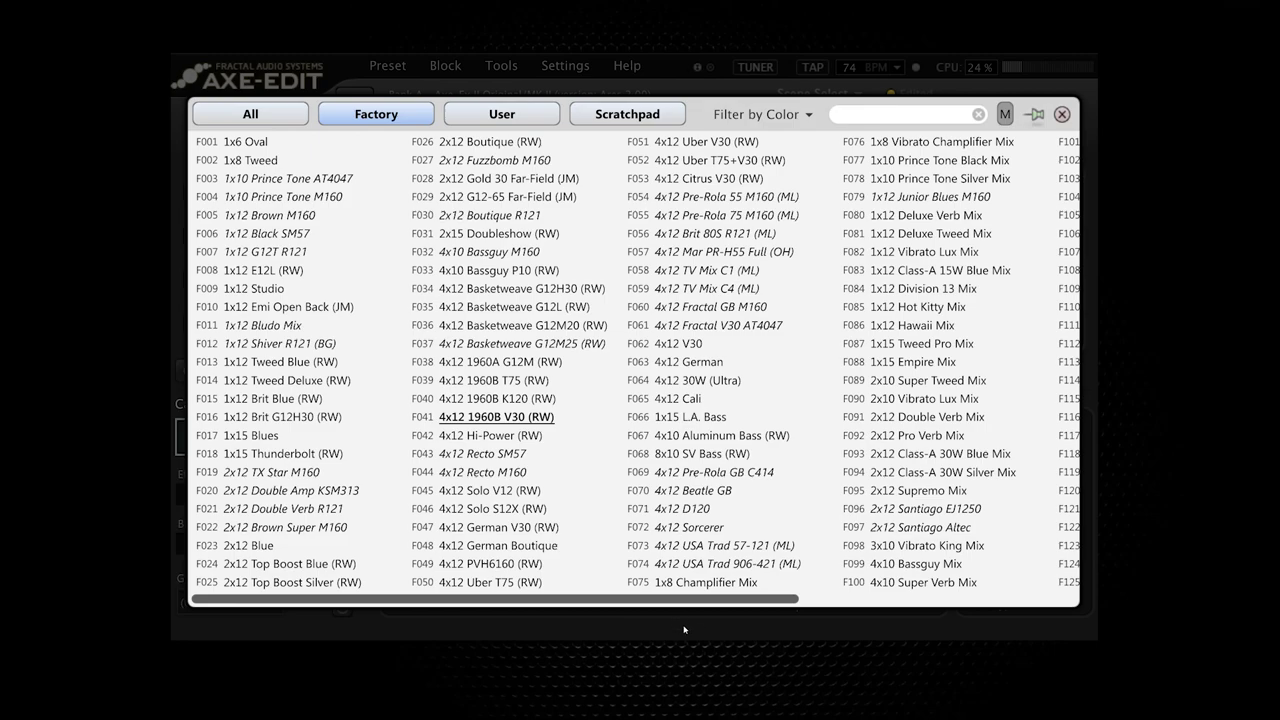
{"action": "left_click", "coordinate": [685, 625]}
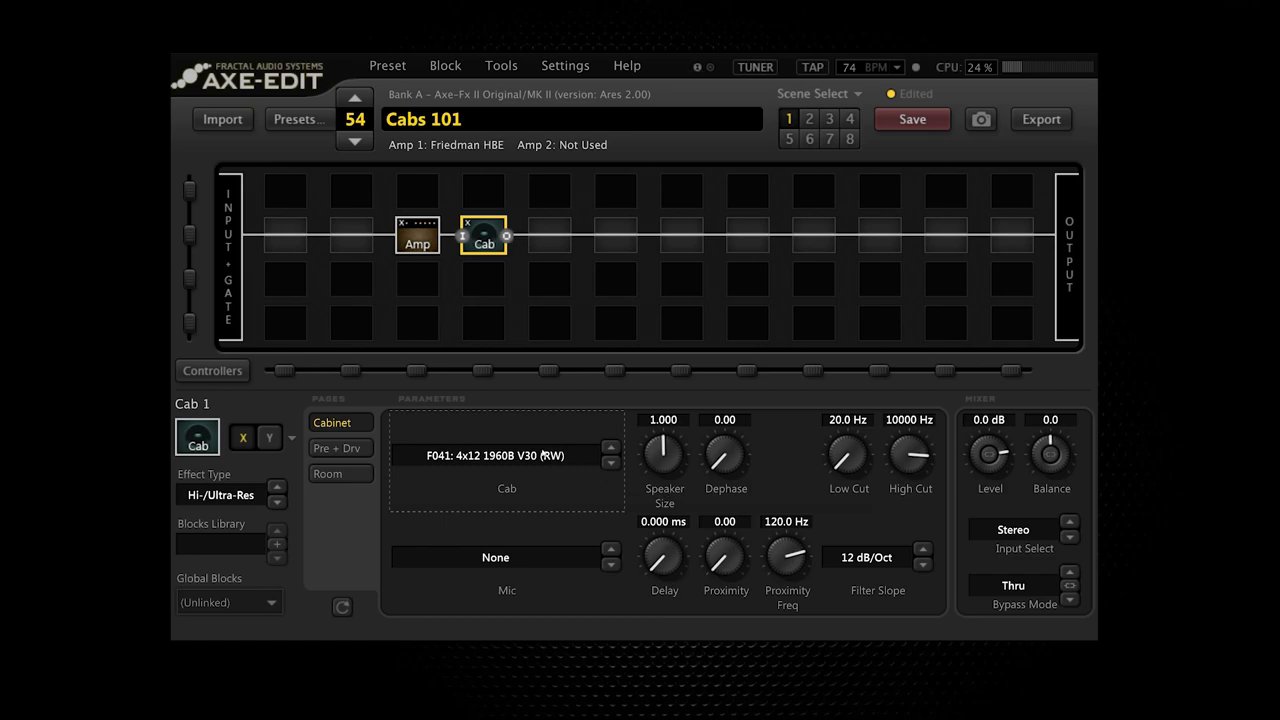
Insert a Looper block in the first slot of the signal row and start loop playback.
{"action": "right_click", "coordinate": [288, 235]}
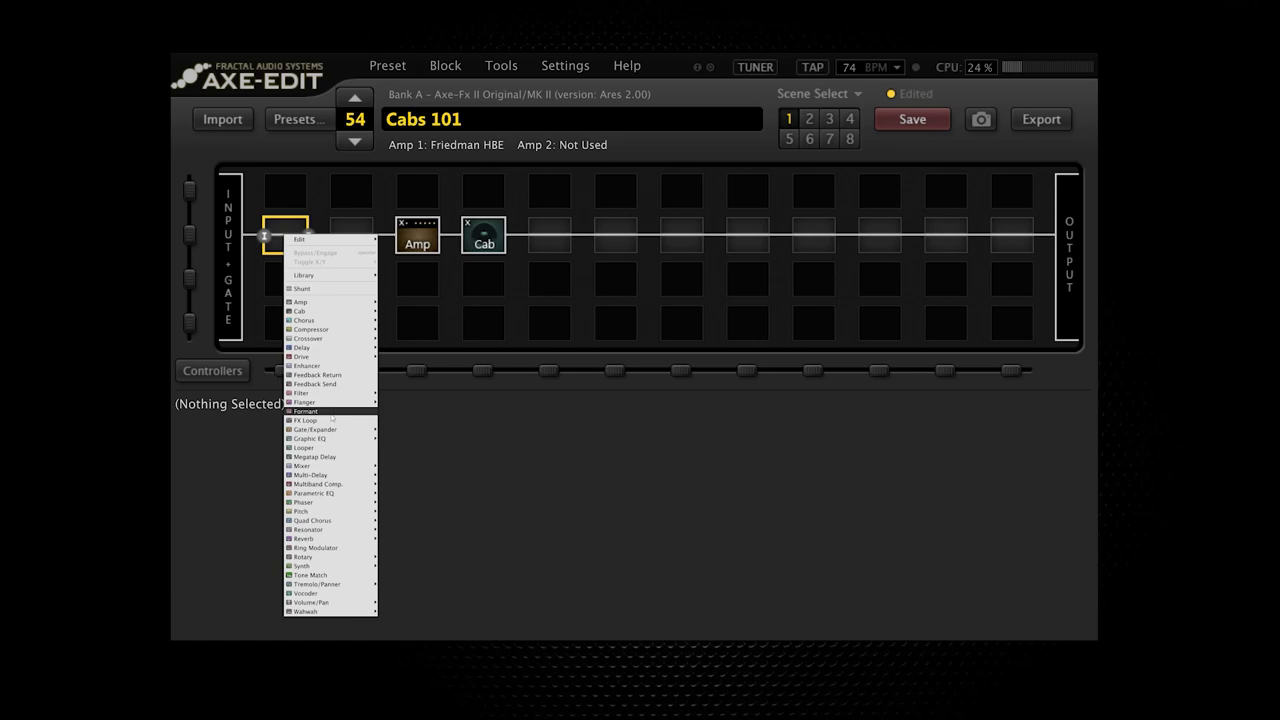
{"action": "left_click", "coordinate": [305, 447]}
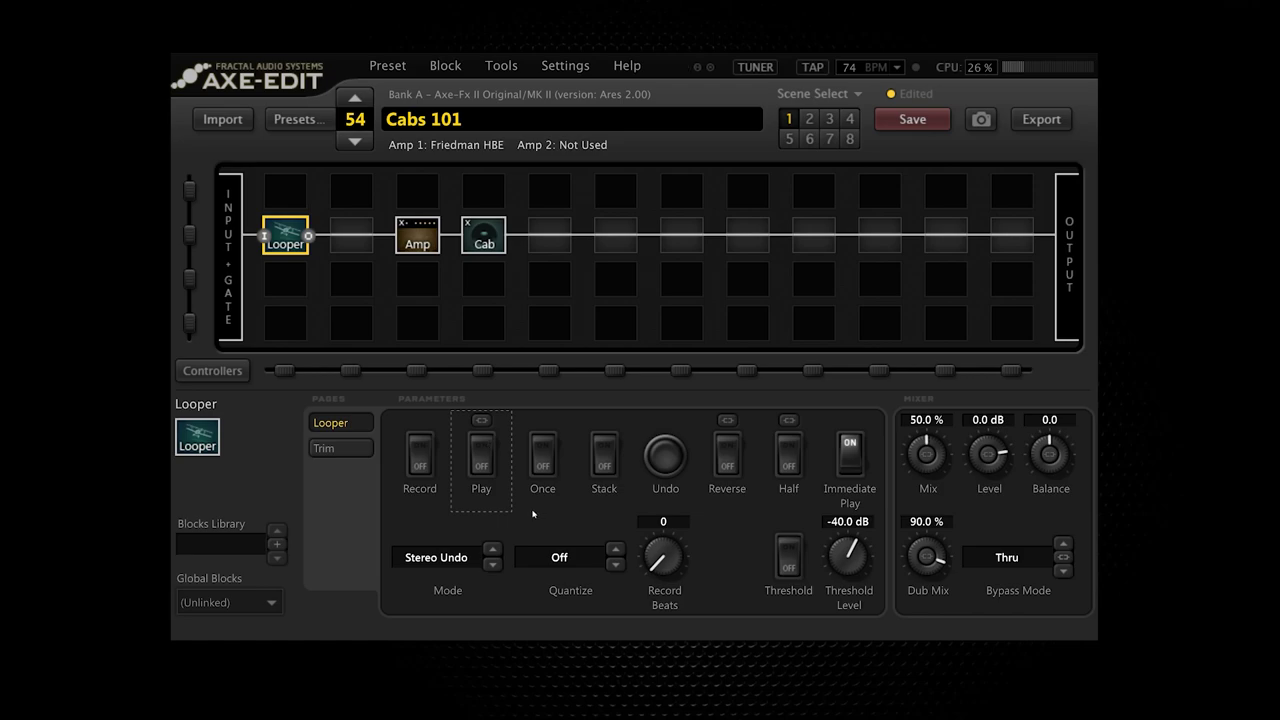
{"action": "left_click", "coordinate": [480, 452]}
Lower the output Level of the Amp block running the Friedman HBE model.
{"action": "left_click", "coordinate": [417, 235]}
{"action": "mouse_move", "coordinate": [968, 443]}
{"action": "left_mouse_down"}
{"action": "mouse_move", "coordinate": [984, 481]}
{"action": "mouse_move", "coordinate": [975, 451]}
{"action": "left_mouse_up"}
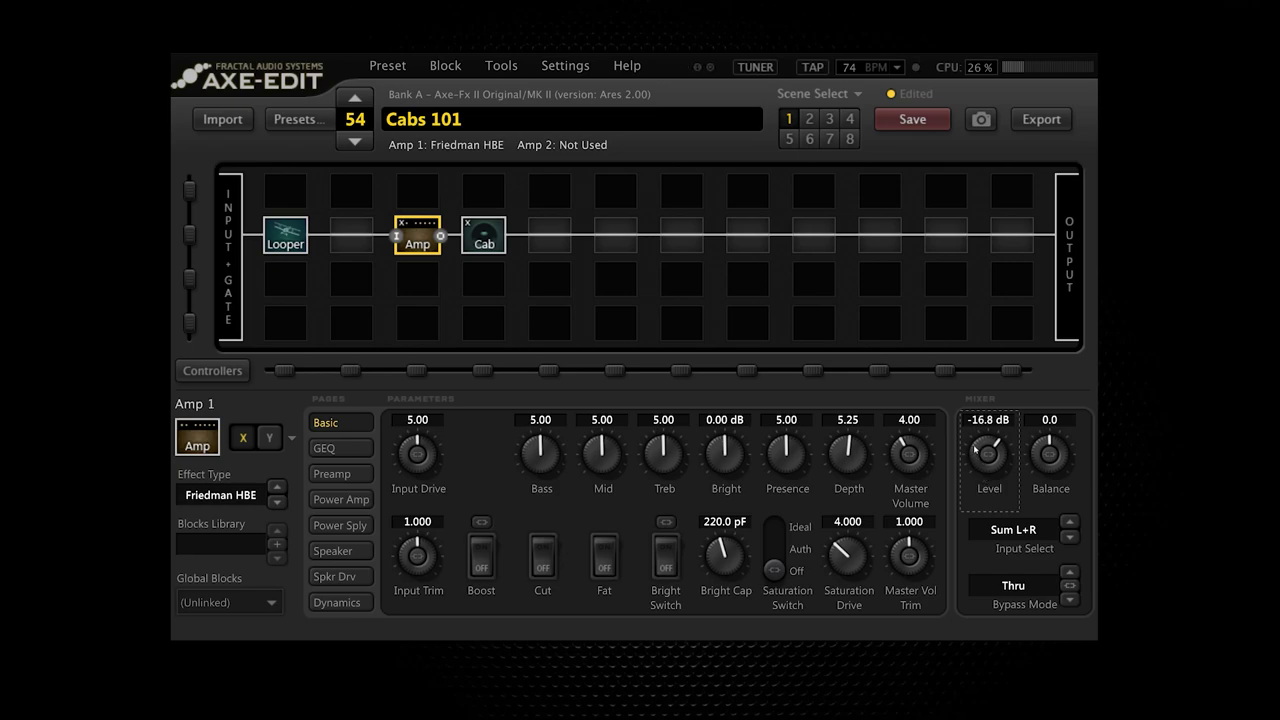
{"action": "left_click_drag", "start_coordinate": [975, 451], "coordinate": [975, 460]}
Audition F034 4x12 Basketweave G12H30 (RW), F047 4x12 German V30 (RW) and F044 4x12 Recto M160 in the Cab block.
{"action": "left_click", "coordinate": [483, 237]}
{"action": "left_click", "coordinate": [529, 456]}
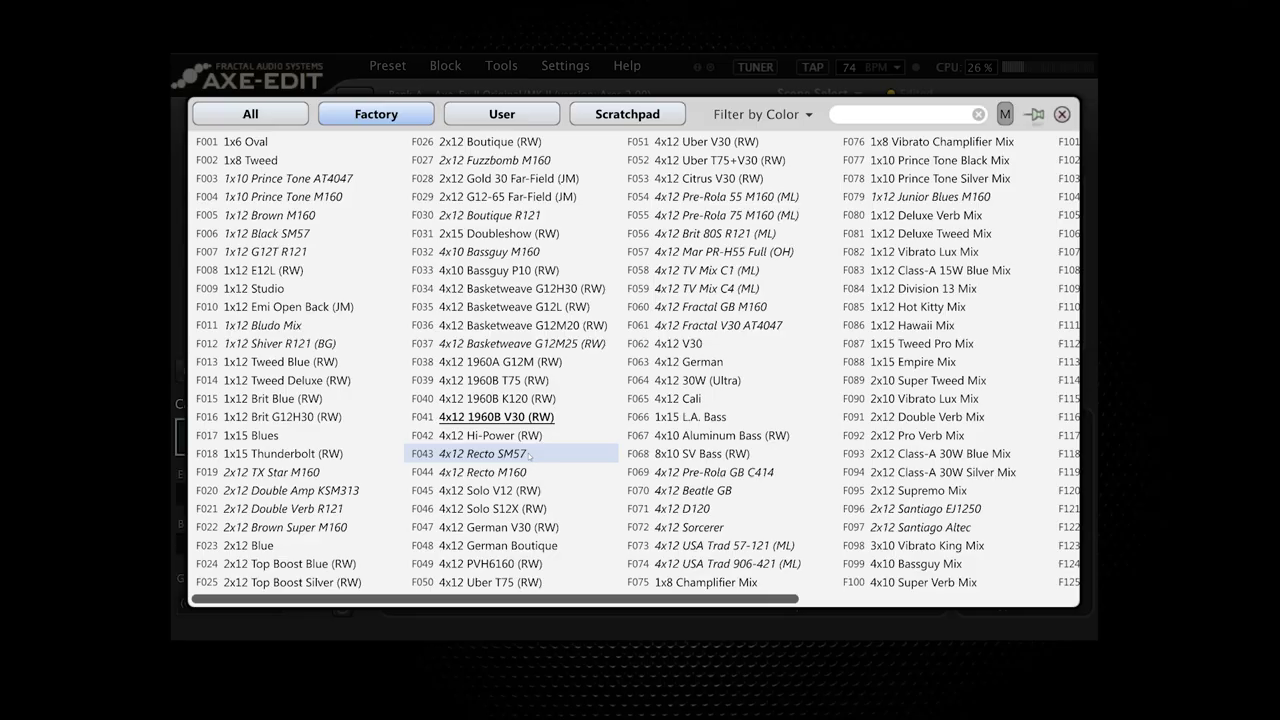
{"action": "left_click", "coordinate": [505, 289]}
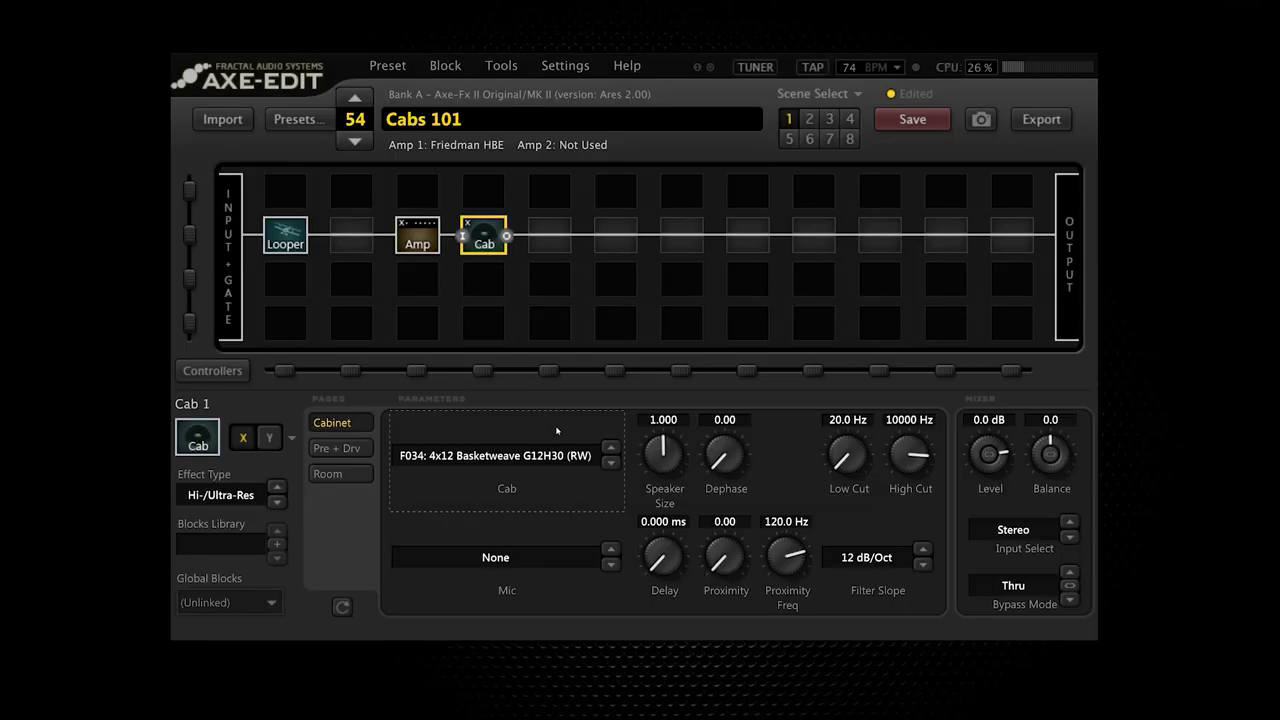
{"action": "left_click", "coordinate": [507, 456]}
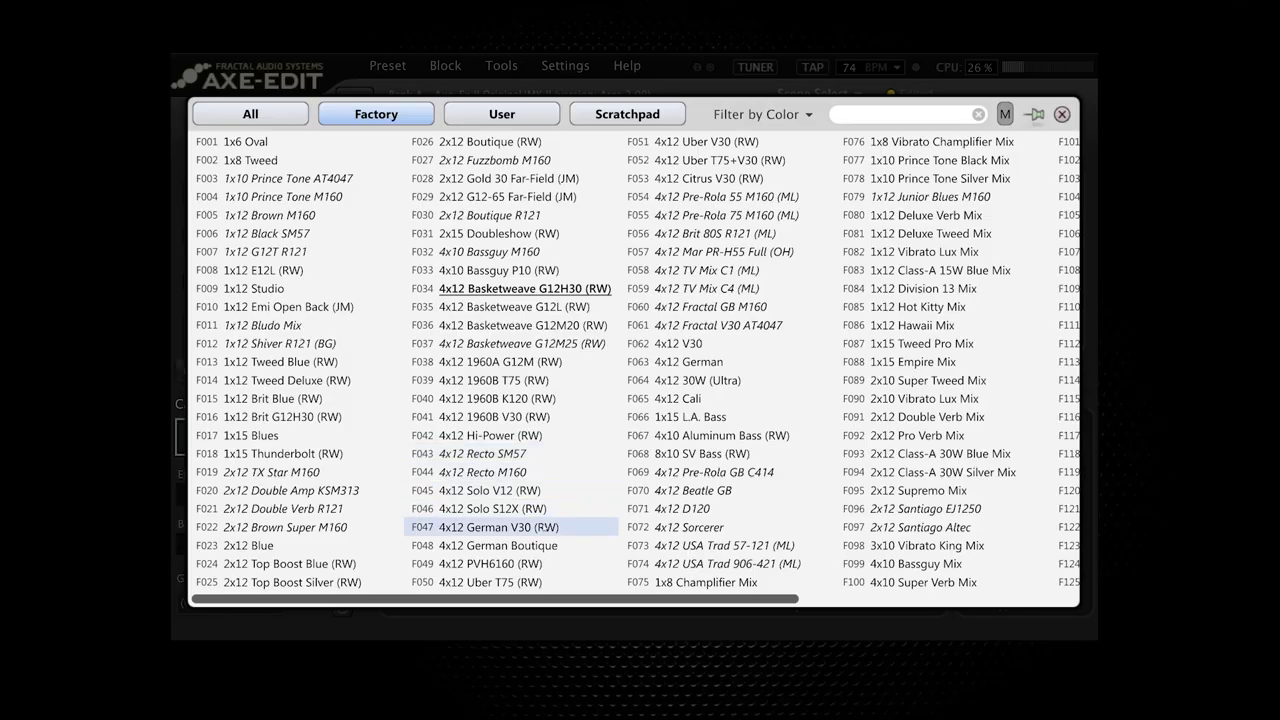
{"action": "left_click", "coordinate": [538, 522]}
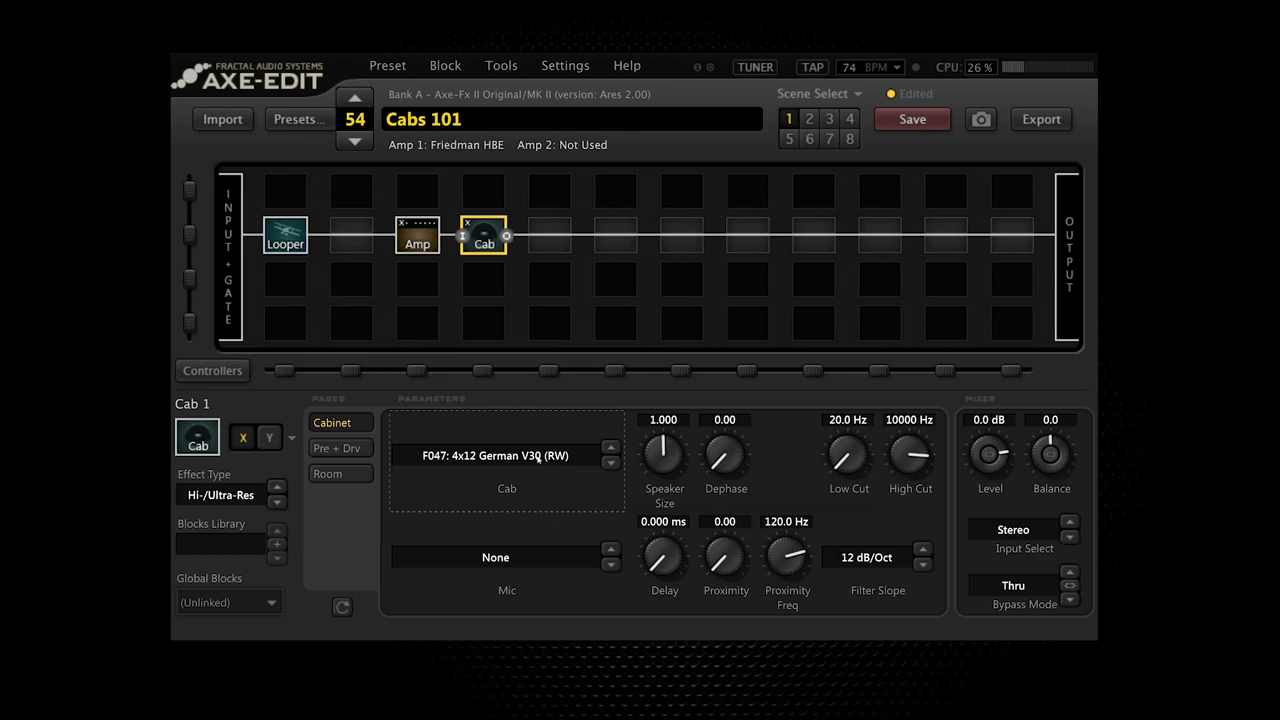
{"action": "left_click", "coordinate": [538, 456]}
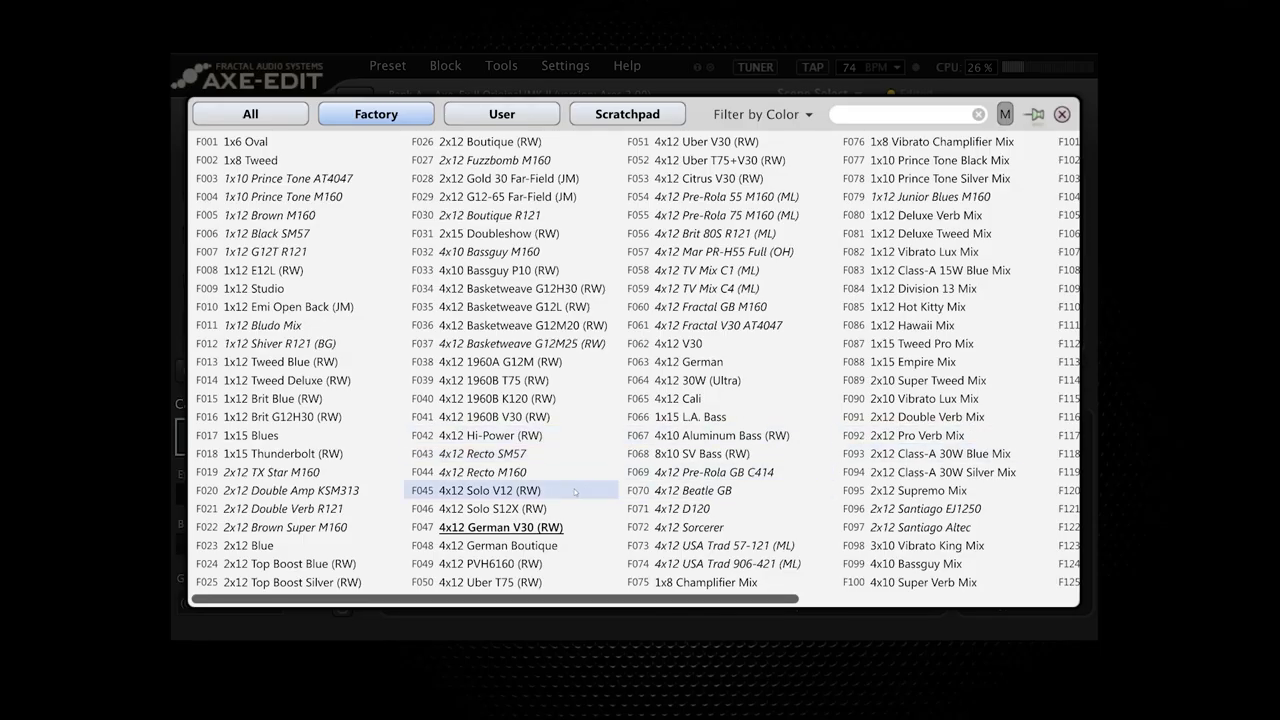
{"action": "left_click", "coordinate": [548, 476]}
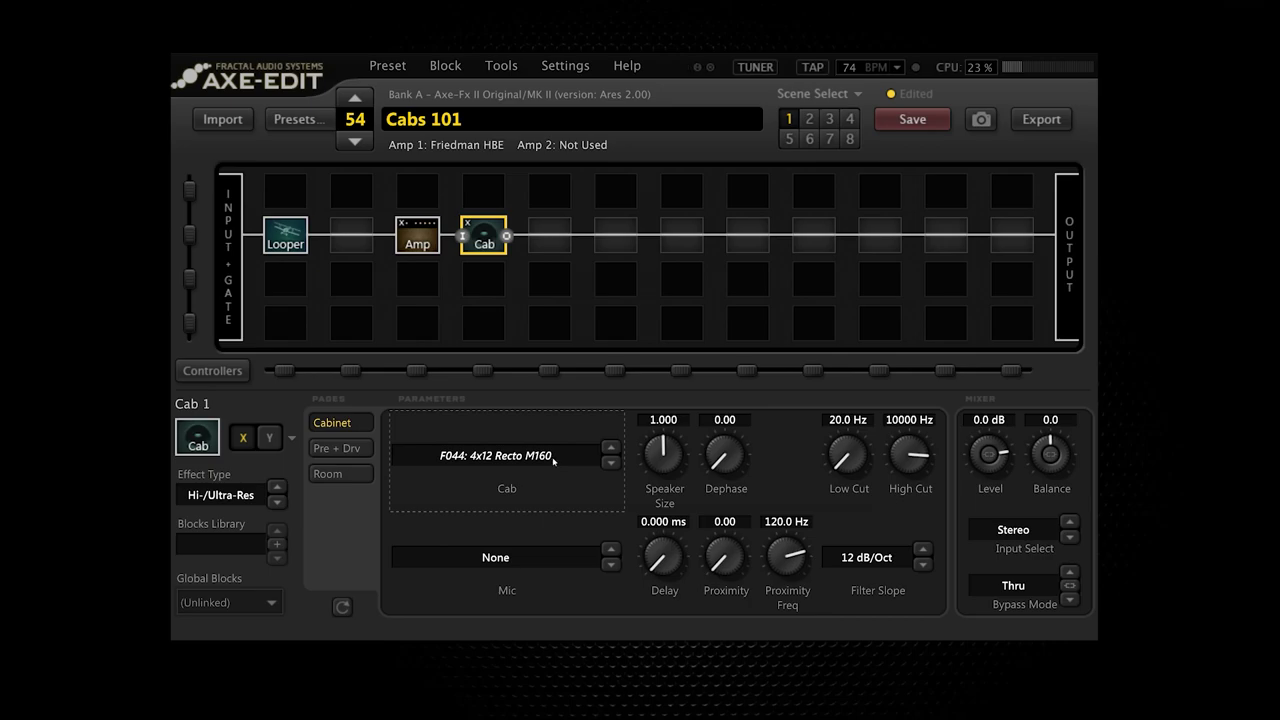
Compare F041 4x12 1960B V30 (RW) with F108 4x12 Petrucci V30 Mix in the Cab block.
{"action": "left_click", "coordinate": [553, 460]}
{"action": "key", "text": "Up"}
{"action": "key", "text": "Up"}
{"action": "key", "text": "Up"}
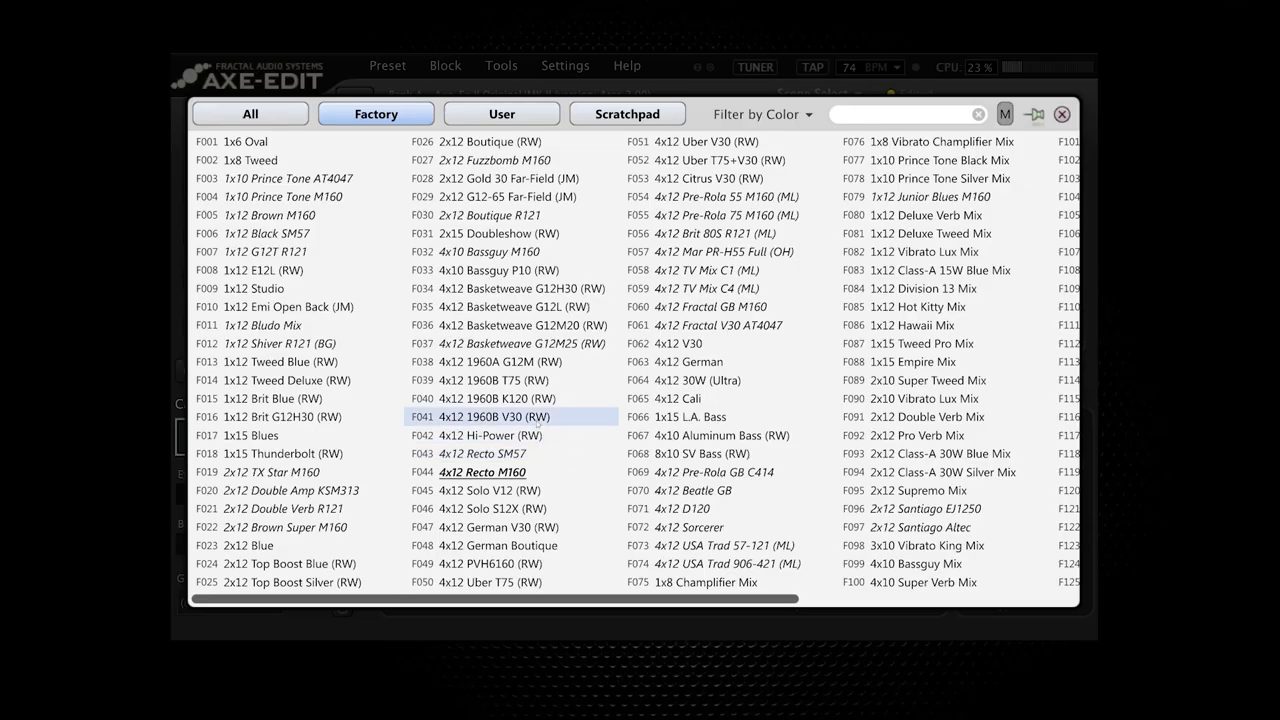
{"action": "key", "text": "Return"}
{"action": "left_click", "coordinate": [548, 456]}
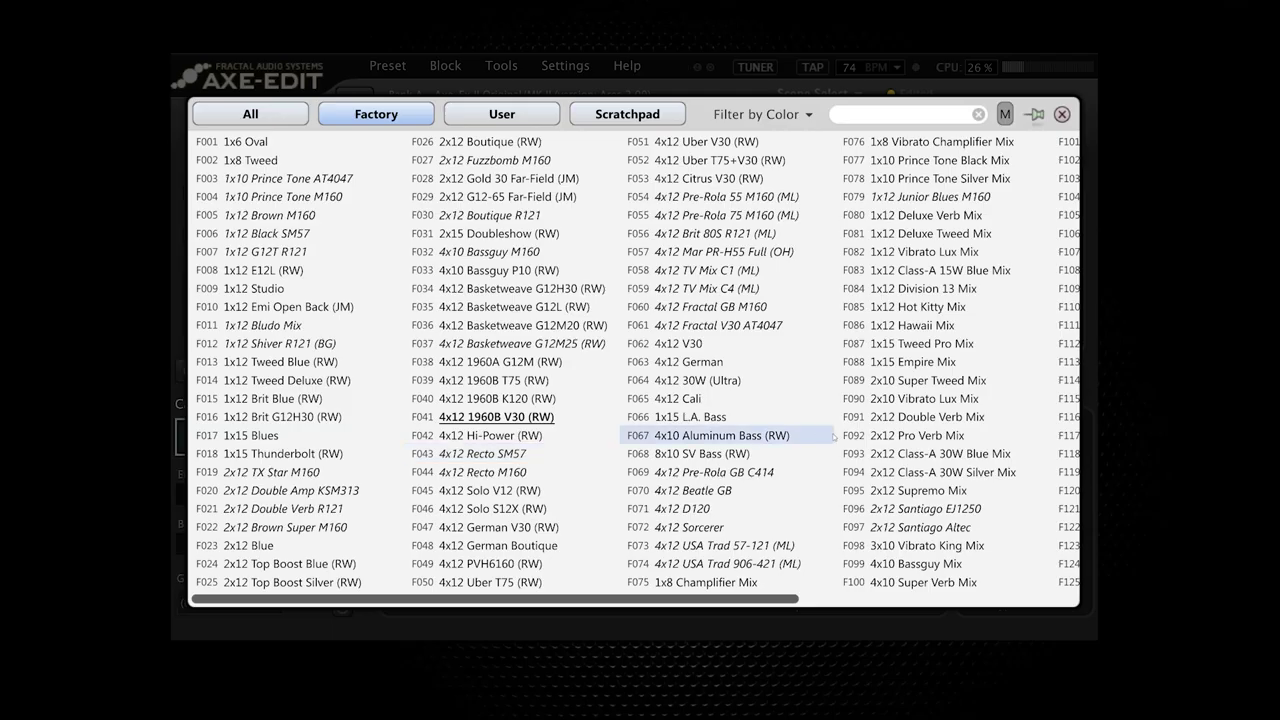
{"action": "scroll", "coordinate": [720, 434], "scroll_direction": "down", "scroll_amount": 1}
{"action": "left_click", "coordinate": [927, 276]}
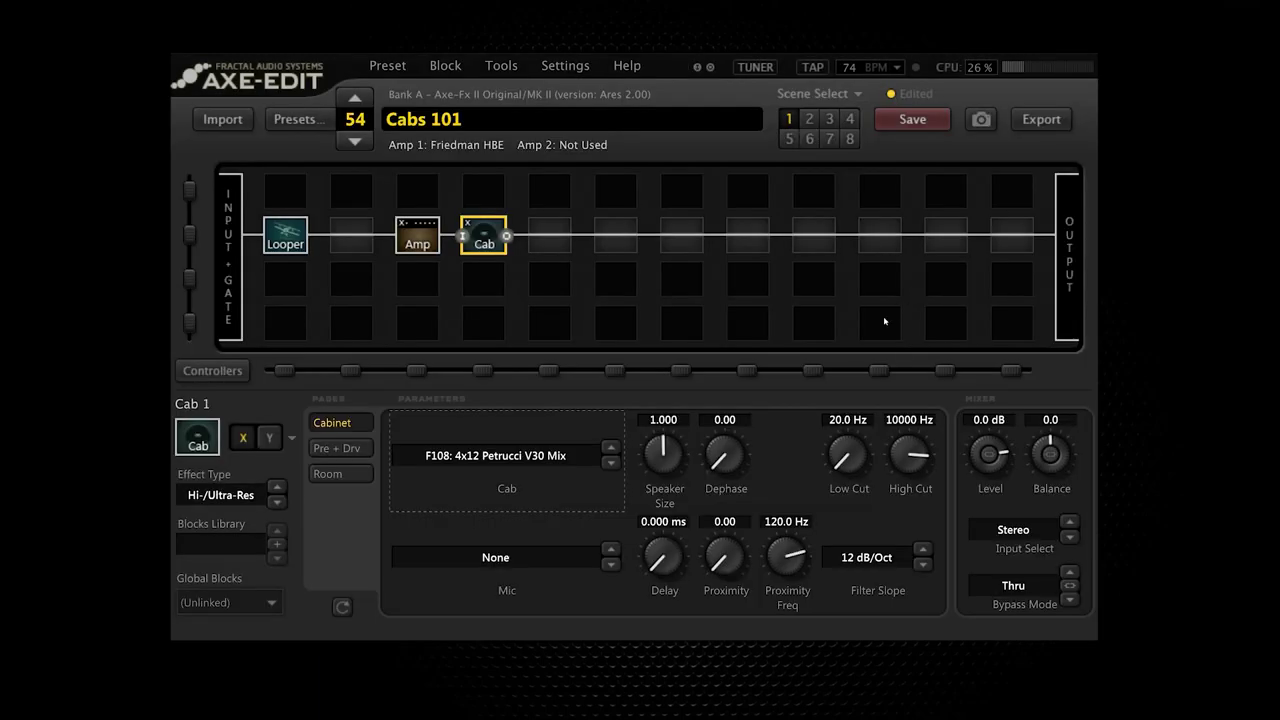
Audition F073 4x12 USA Trad 57-121 (ML) and F074 4x12 USA Trad 906-421 (ML) in the Cab block.
{"action": "left_click", "coordinate": [535, 460]}
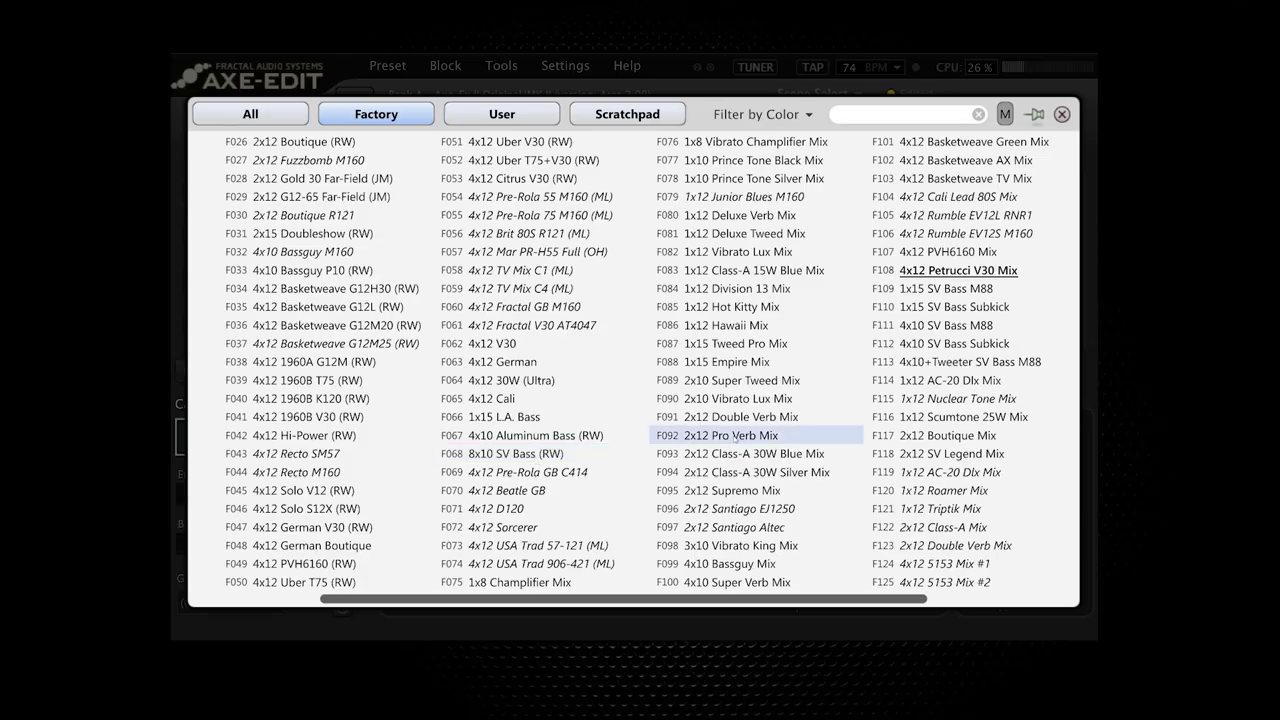
{"action": "left_click", "coordinate": [590, 539]}
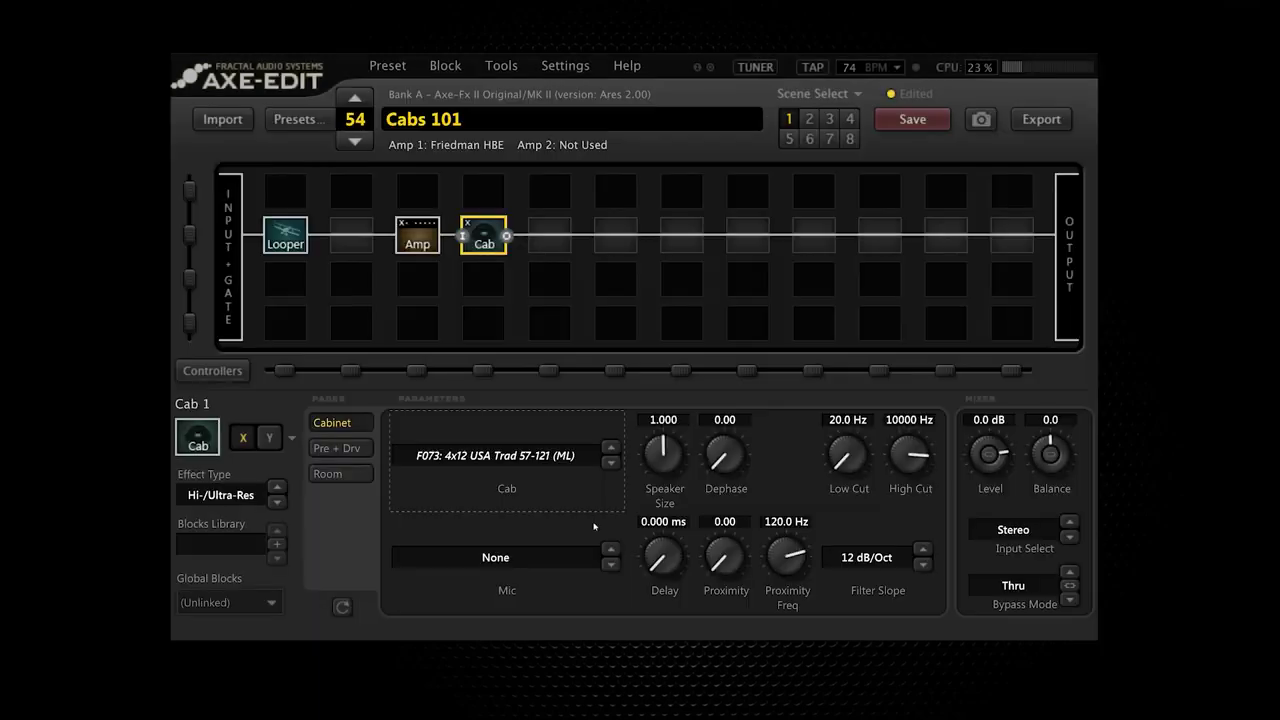
{"action": "left_click", "coordinate": [556, 462]}
{"action": "left_click", "coordinate": [684, 564]}
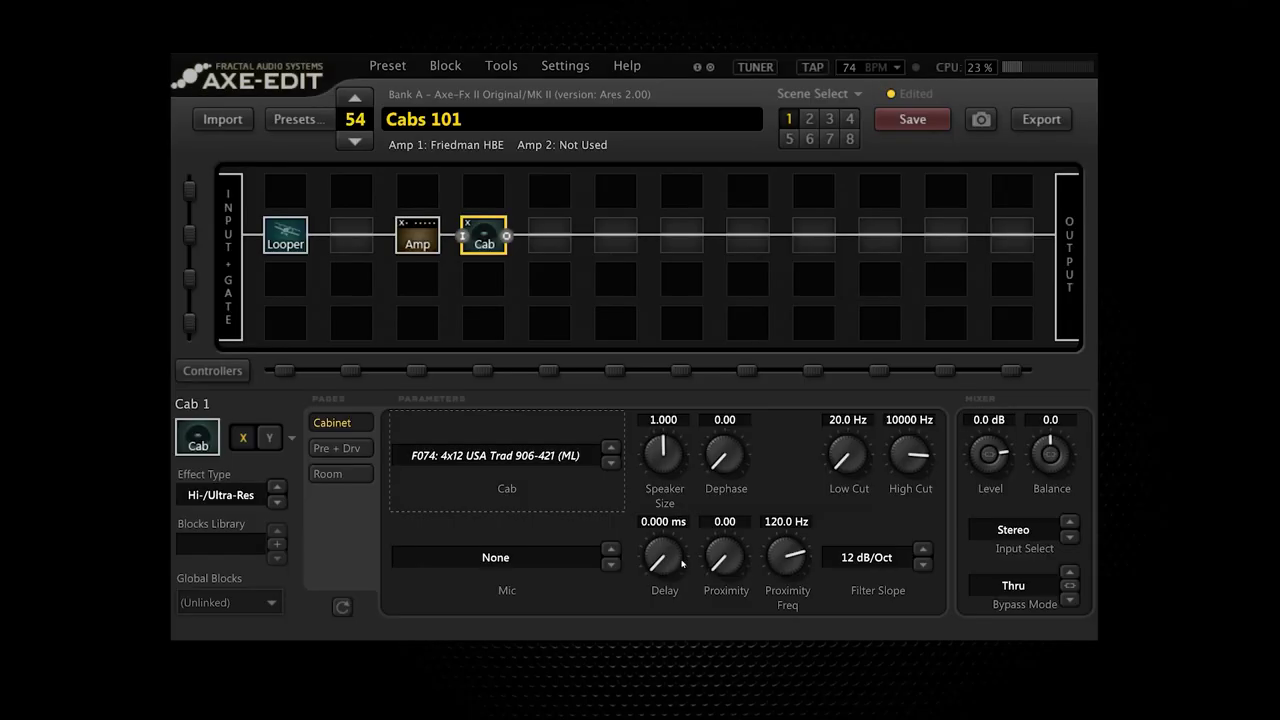
Set the Cab block back to F041 4x12 1960B V30 (RW) and open the Looper block's controls.
{"action": "left_click", "coordinate": [540, 461]}
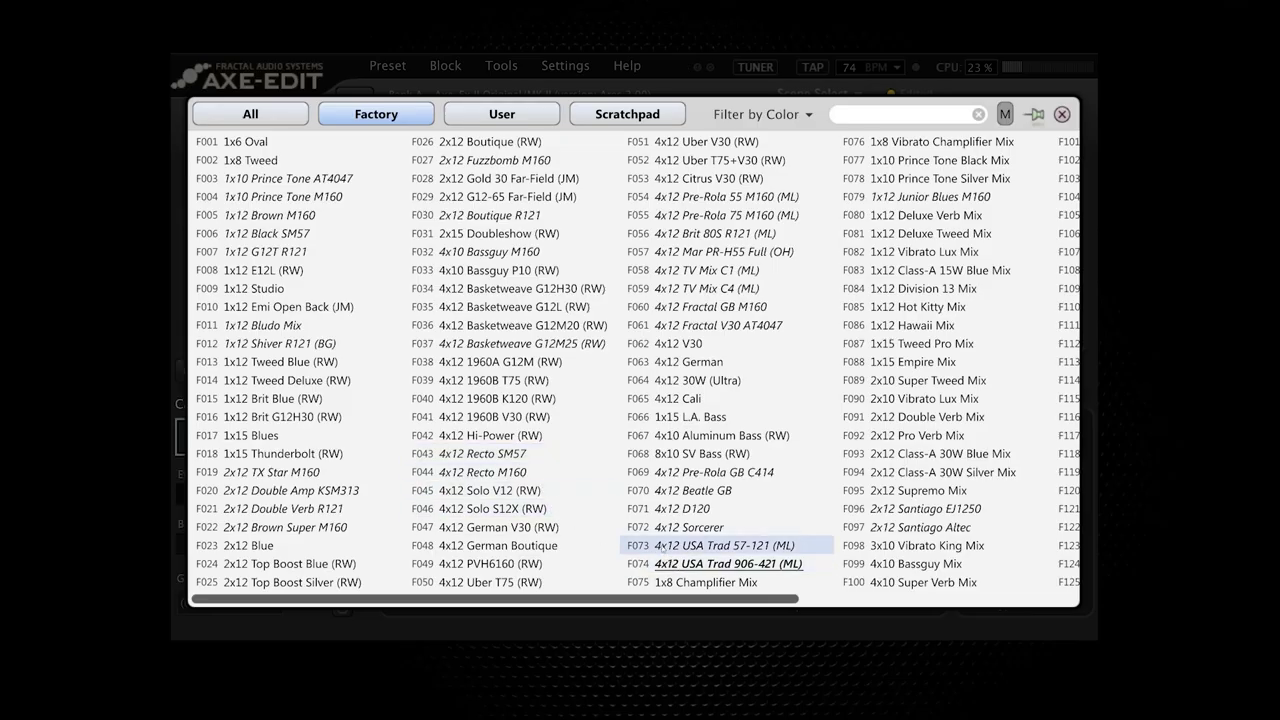
{"action": "left_click", "coordinate": [511, 417]}
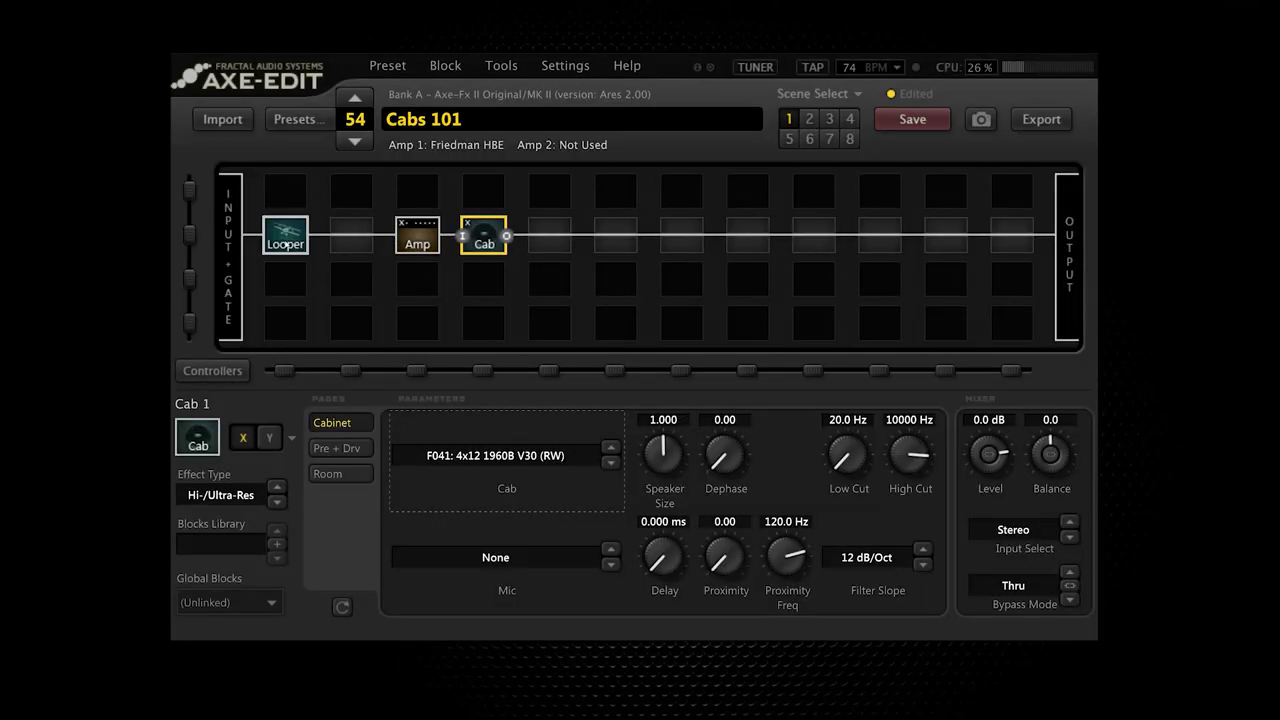
{"action": "left_click", "coordinate": [286, 240]}
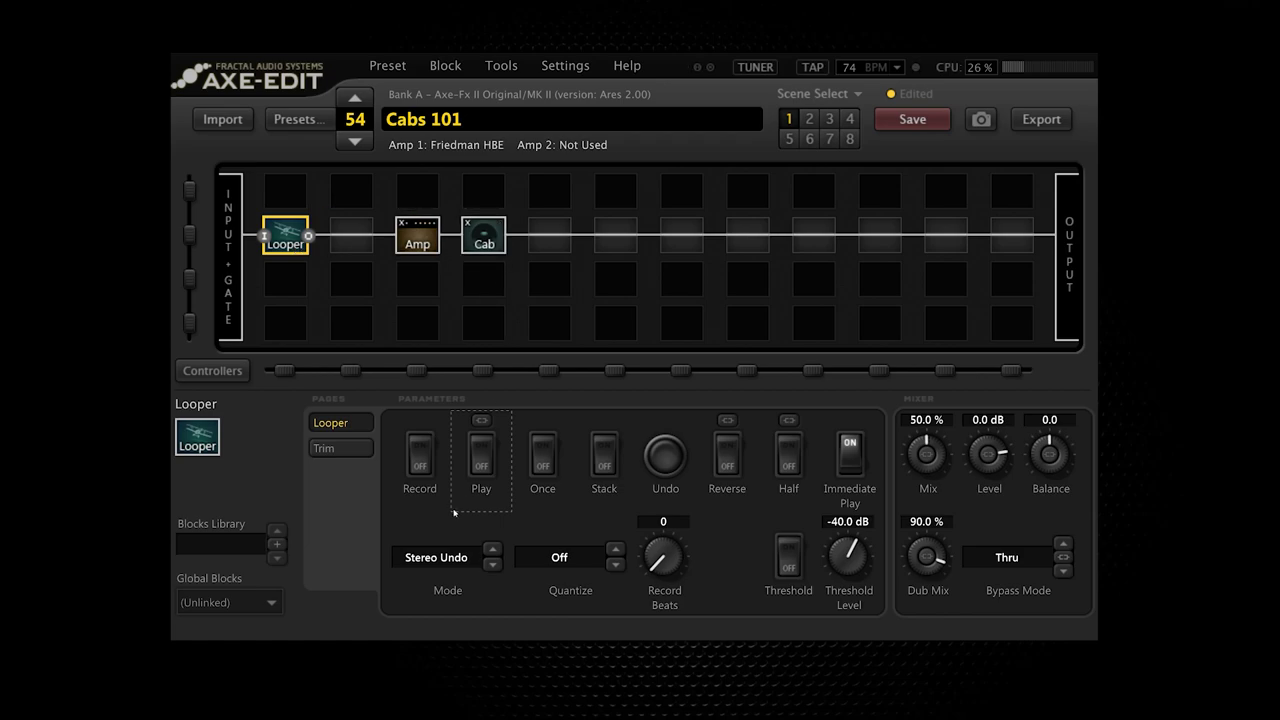
Sweep the Cab block's High Cut up and down and set it to 9896 Hz.
{"action": "left_click", "coordinate": [484, 237]}
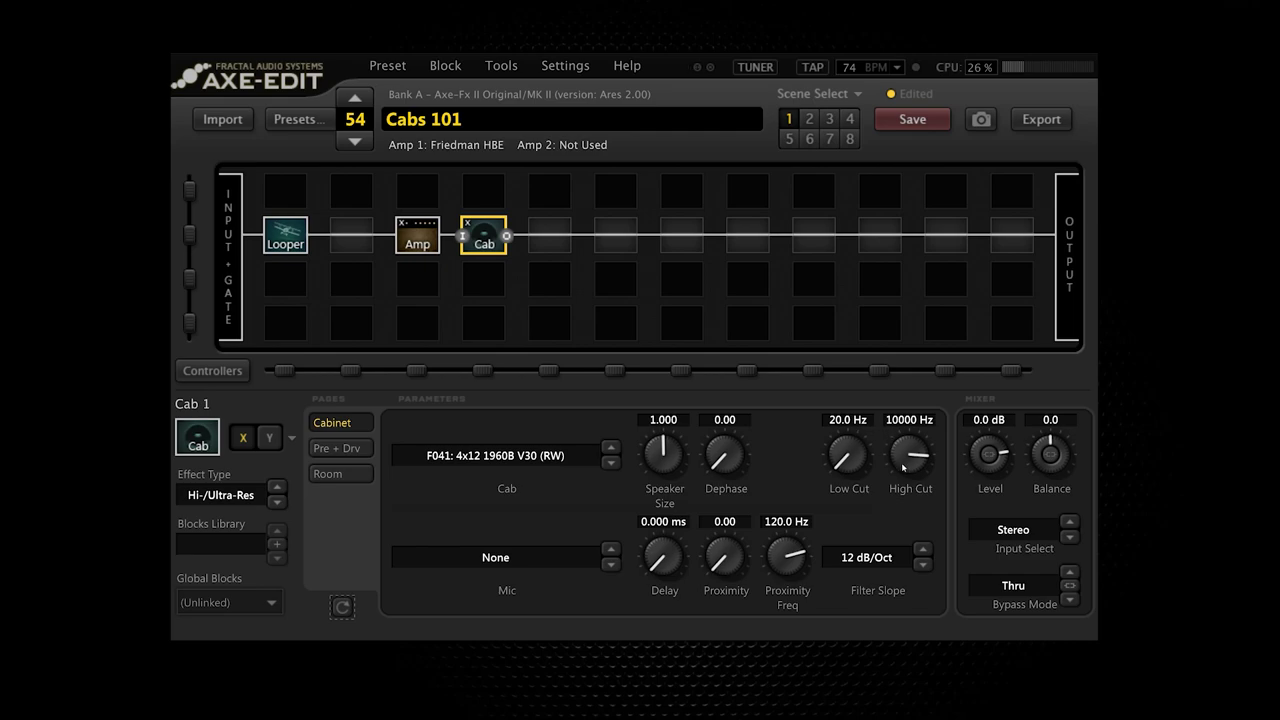
{"action": "scroll", "coordinate": [906, 466], "scroll_direction": "up", "scroll_amount": 5}
{"action": "left_click_drag", "start_coordinate": [905, 461], "coordinate": [858, 531]}
{"action": "left_click_drag", "start_coordinate": [910, 455], "coordinate": [971, 182]}
{"action": "left_click_drag", "start_coordinate": [889, 451], "coordinate": [854, 503]}
Set the Cab block's Low Cut to 80 Hz and its Mic to 57 Dyn.
{"action": "double_click", "coordinate": [848, 419]}
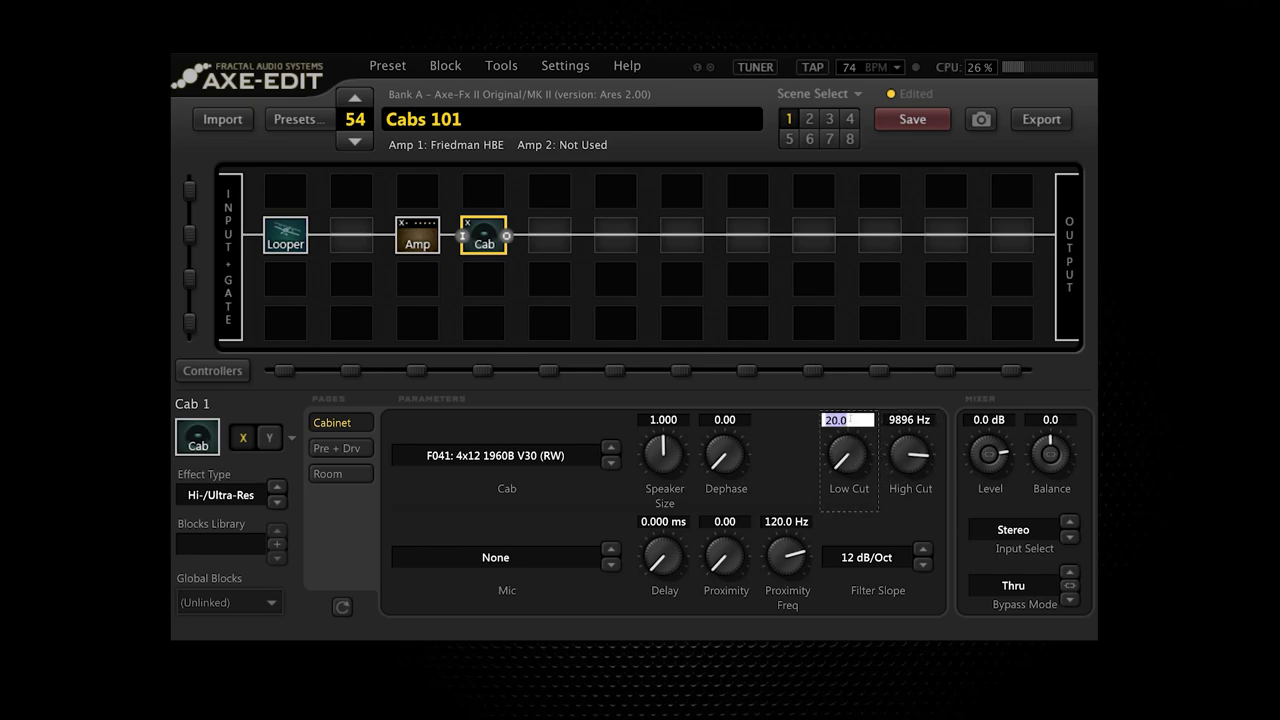
{"action": "type", "text": "80"}
{"action": "key", "text": "Return"}
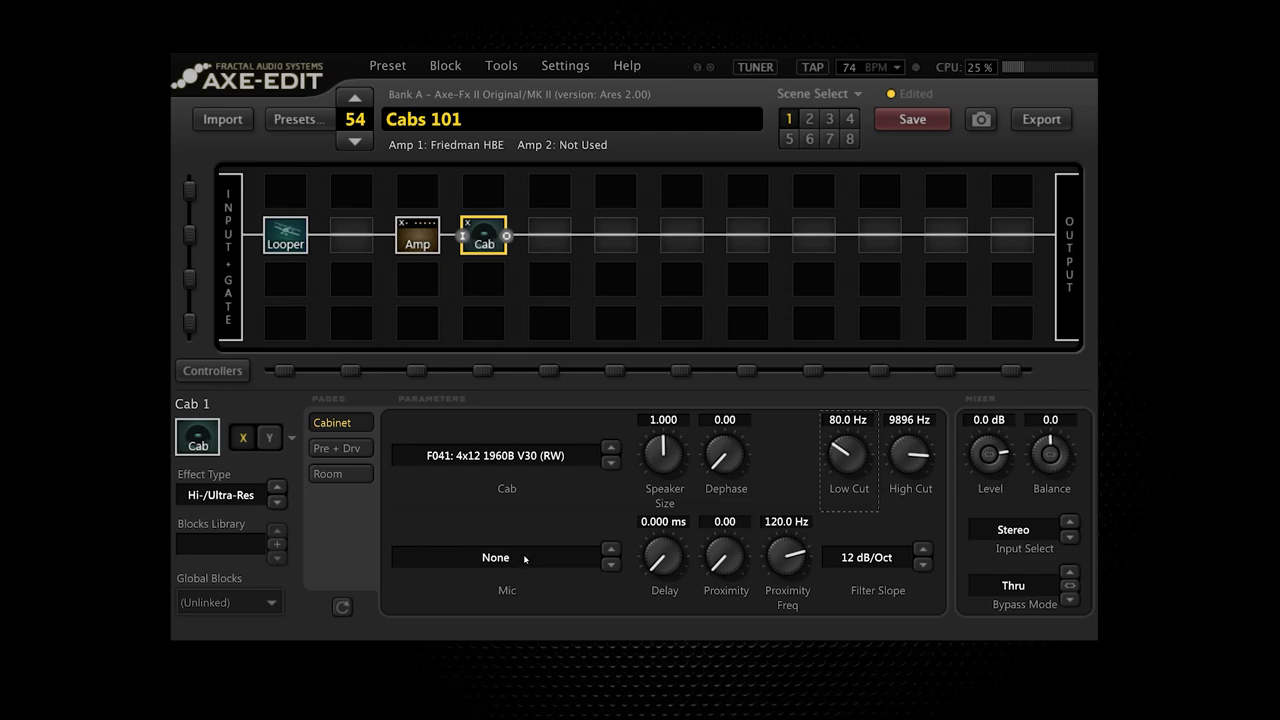
{"action": "left_click", "coordinate": [524, 557]}
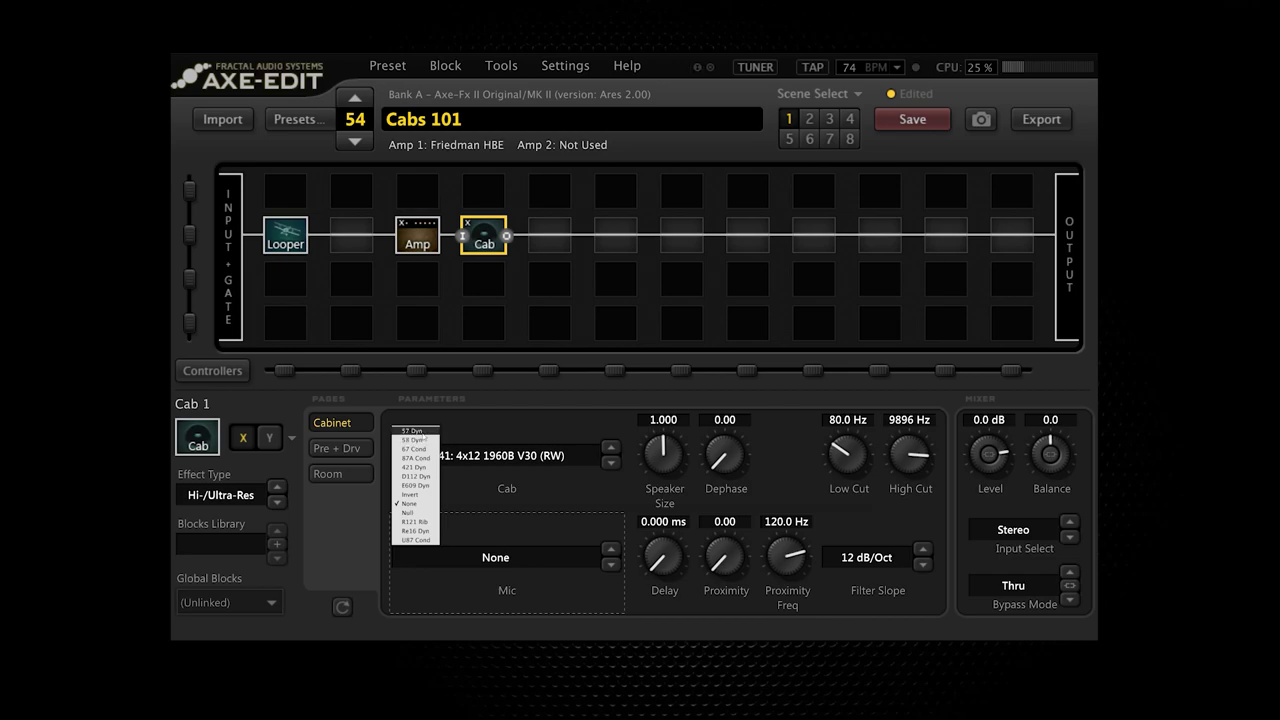
{"action": "left_click", "coordinate": [422, 432]}
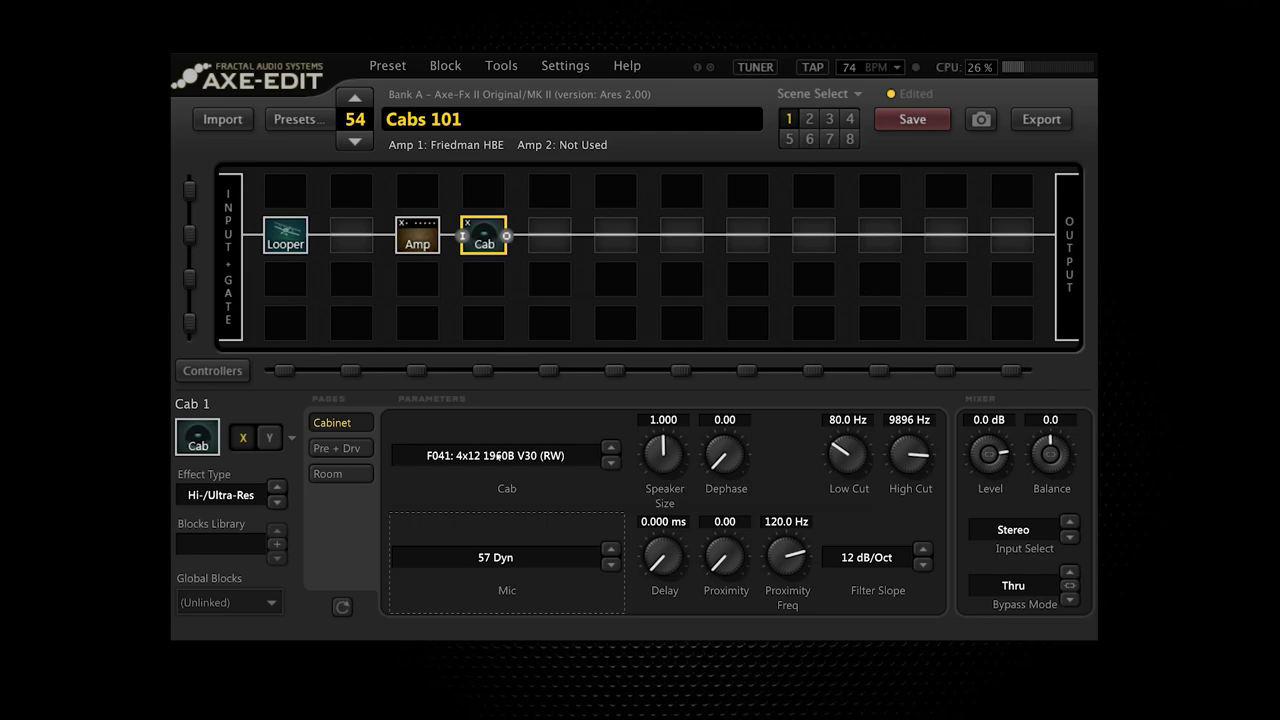
Compare the Cab block's sound with its Mic set to None against 57 Dyn.
{"action": "left_click", "coordinate": [495, 557]}
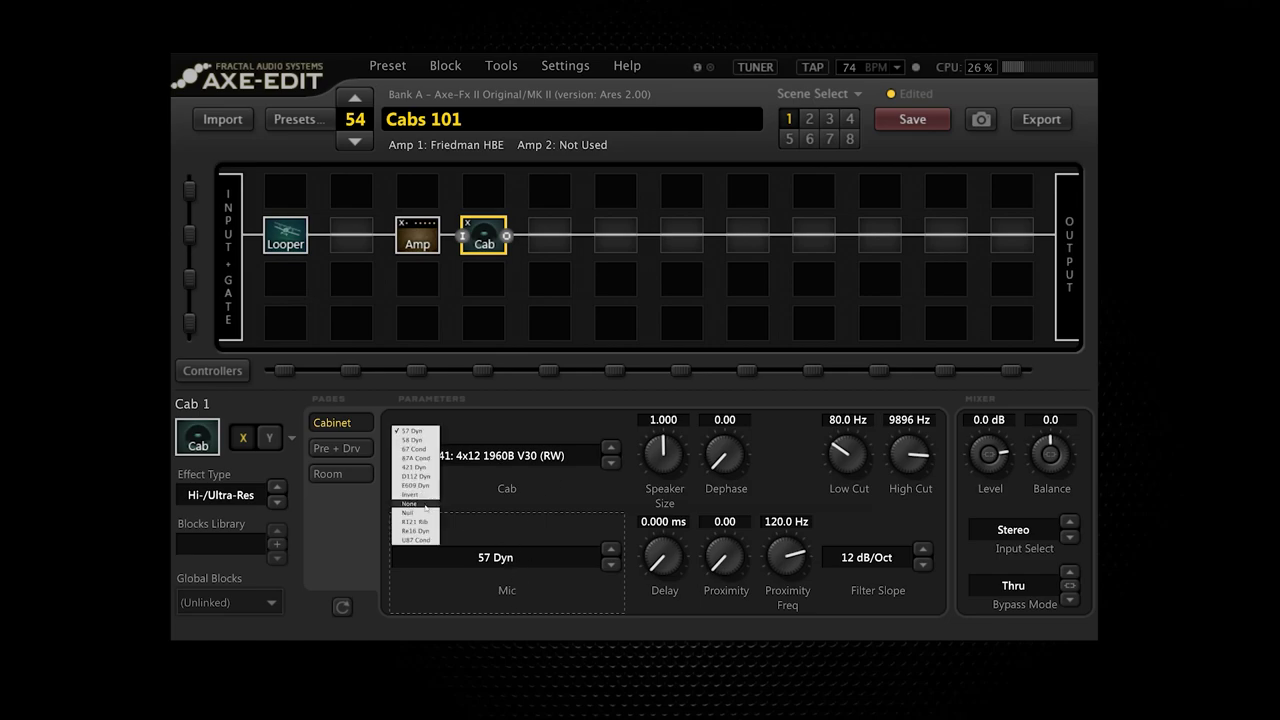
{"action": "left_click", "coordinate": [420, 500]}
{"action": "left_click", "coordinate": [462, 560]}
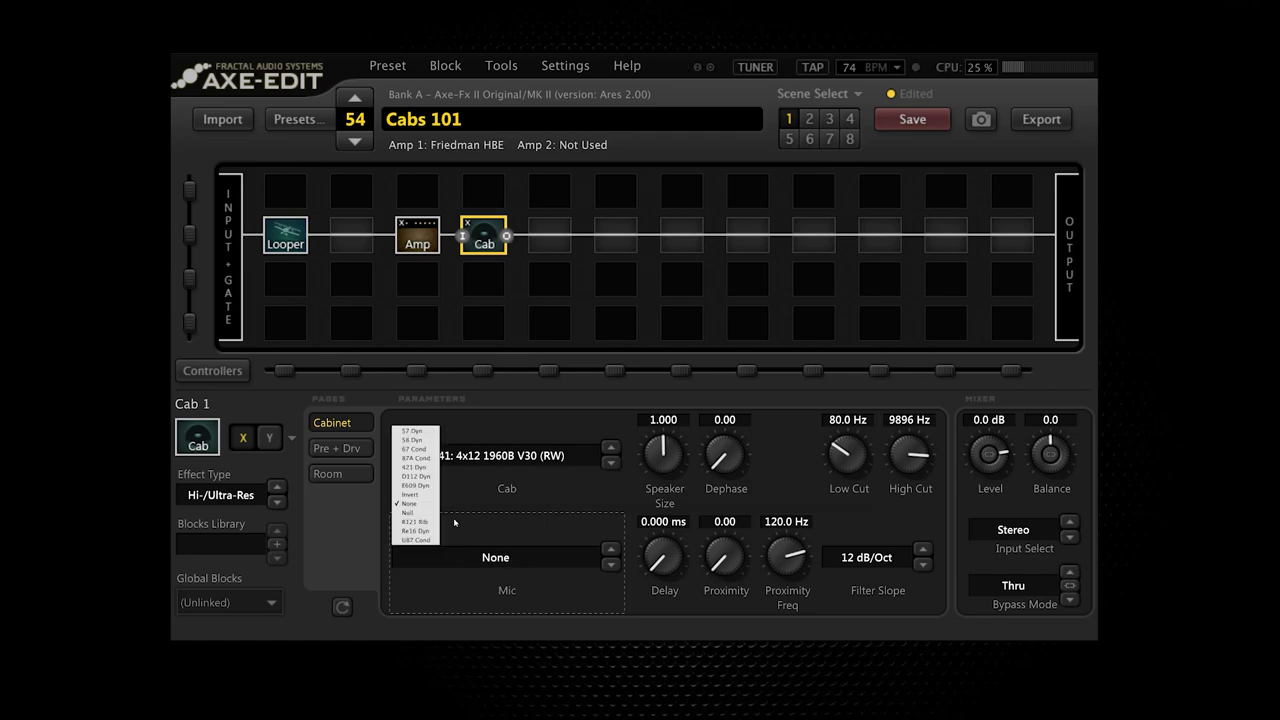
{"action": "left_click", "coordinate": [415, 437]}
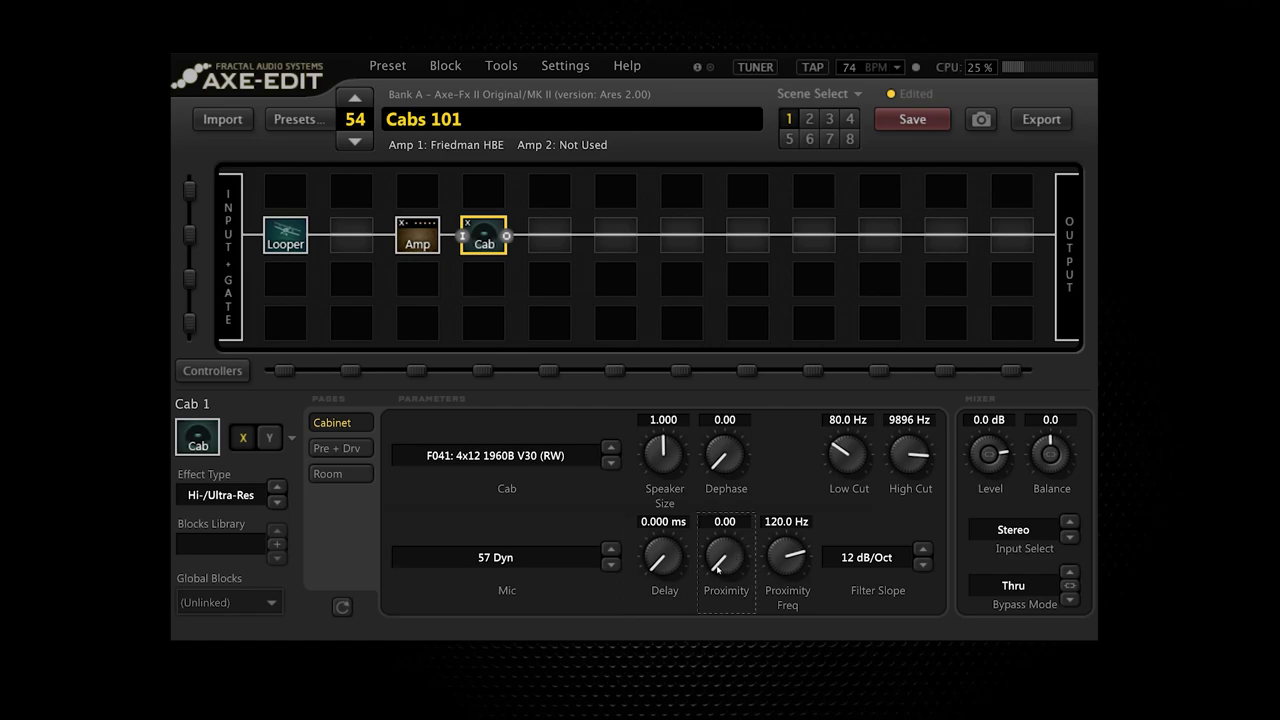
Sweep the Cab block's Proximity up and down and set it to 2.44.
{"action": "left_click_drag", "start_coordinate": [719, 565], "coordinate": [761, 456]}
{"action": "left_click_drag", "start_coordinate": [713, 555], "coordinate": [713, 650]}
{"action": "left_click_drag", "start_coordinate": [725, 557], "coordinate": [733, 464]}
Try the Cab block's room Air at 81.4 % with Air Frequency set to 11742 Hz, and return Air to 0.0 %.
{"action": "left_click", "coordinate": [347, 471]}
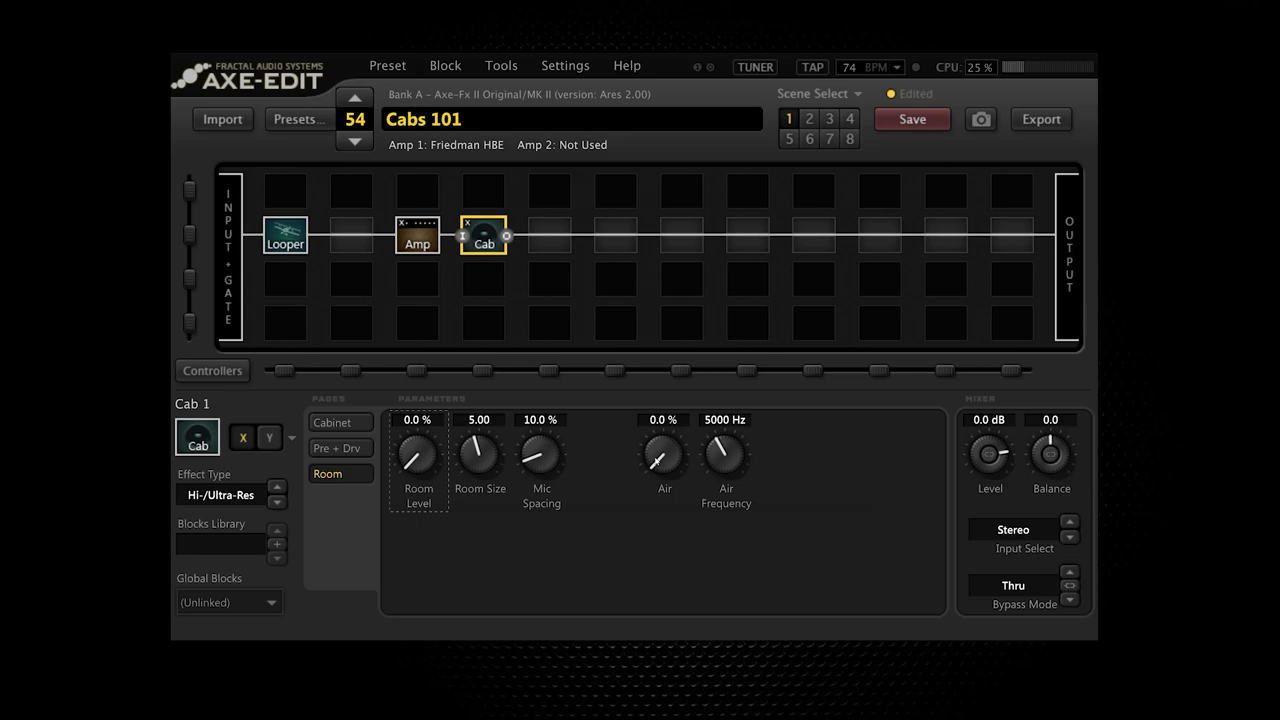
{"action": "left_click_drag", "start_coordinate": [658, 460], "coordinate": [811, 183]}
{"action": "left_click_drag", "start_coordinate": [738, 464], "coordinate": [768, 311]}
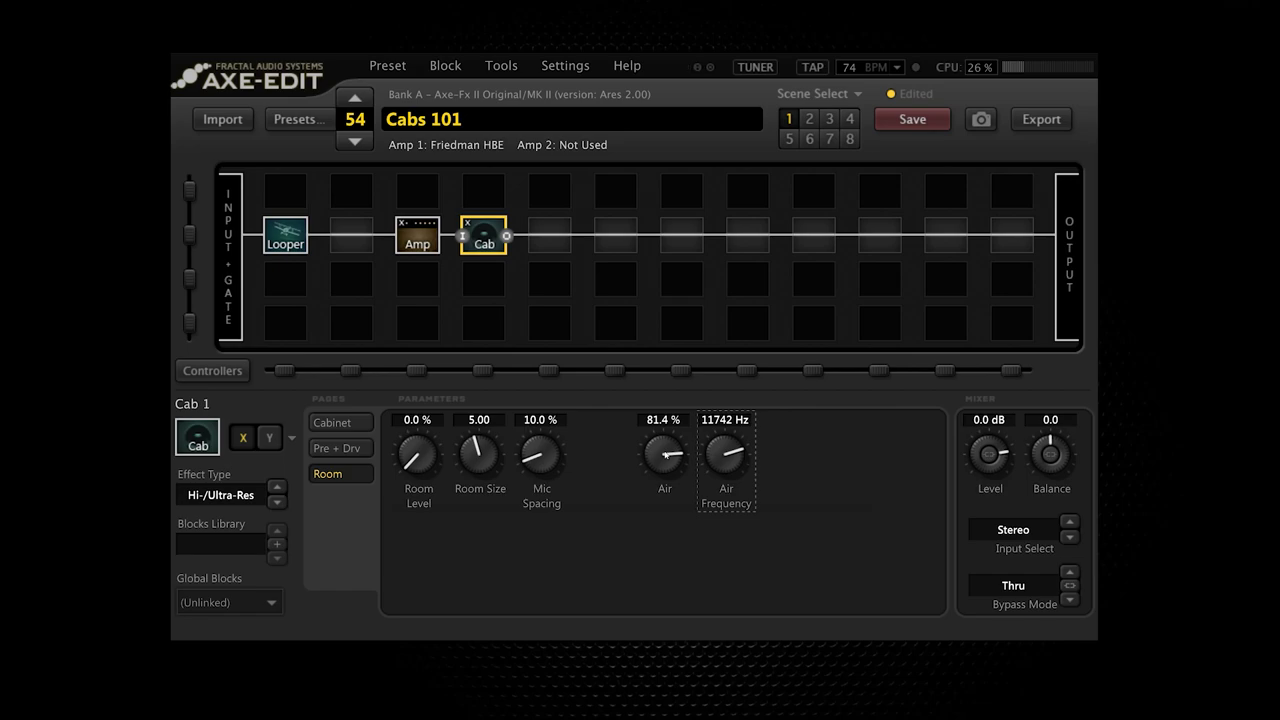
{"action": "mouse_move", "coordinate": [666, 455]}
{"action": "left_mouse_down"}
{"action": "mouse_move", "coordinate": [594, 634]}
{"action": "mouse_move", "coordinate": [598, 715]}
{"action": "mouse_move", "coordinate": [680, 441]}
{"action": "left_mouse_up"}
{"action": "left_click_drag", "start_coordinate": [652, 457], "coordinate": [649, 589]}
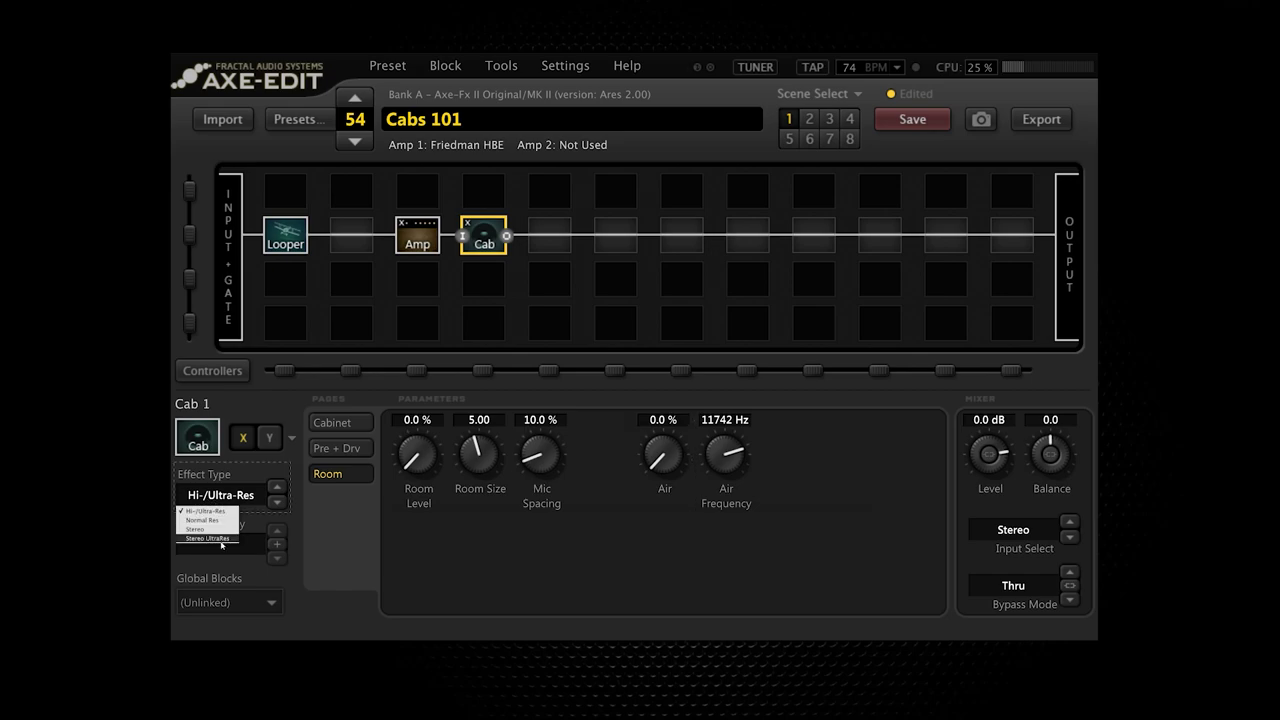
Change the Cab block to Stereo UltraRes, unlink its two sides and set Cab R to F038 4x12 1960A G12M (RW).
{"action": "left_click", "coordinate": [336, 427]}
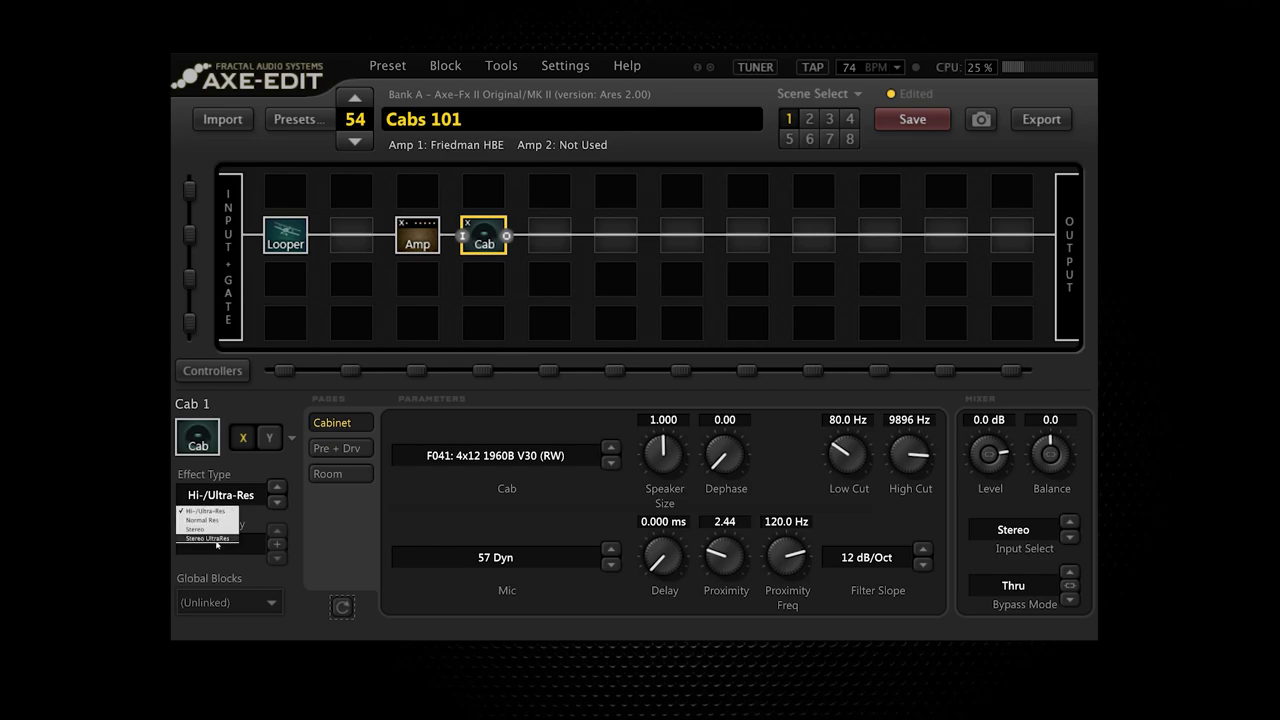
{"action": "left_click", "coordinate": [214, 539]}
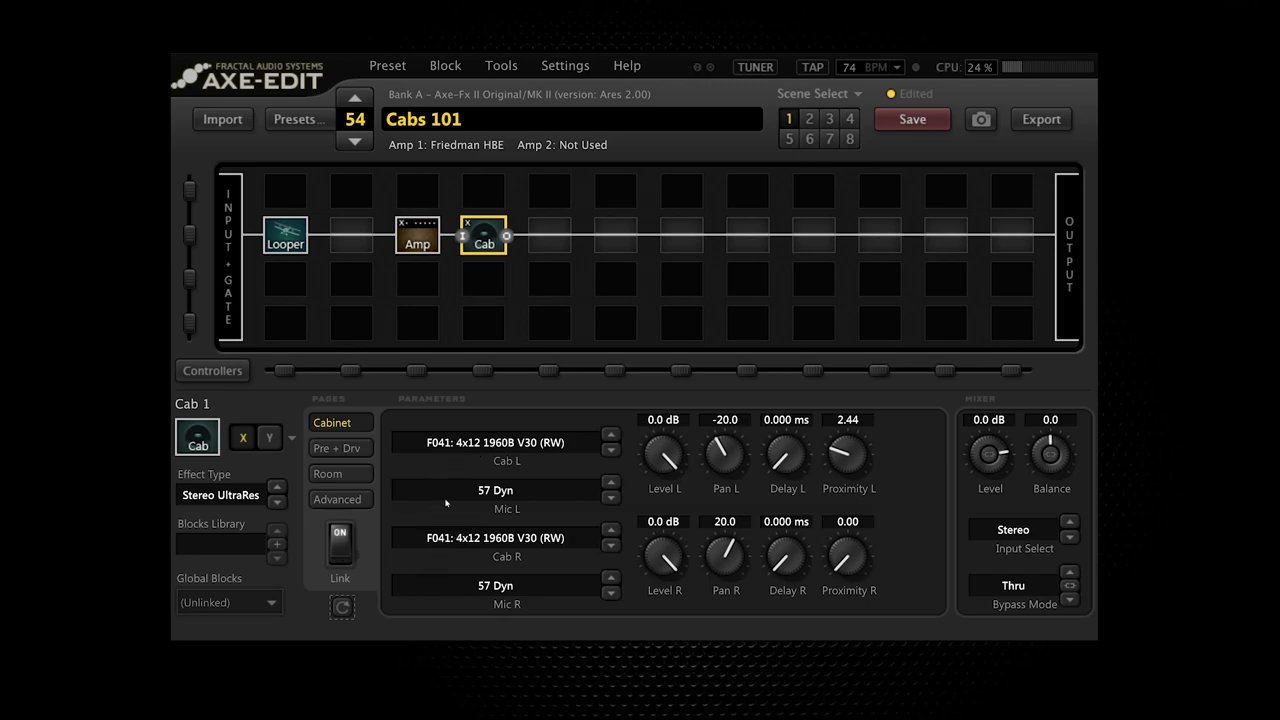
{"action": "left_click", "coordinate": [345, 558]}
{"action": "left_click", "coordinate": [466, 544]}
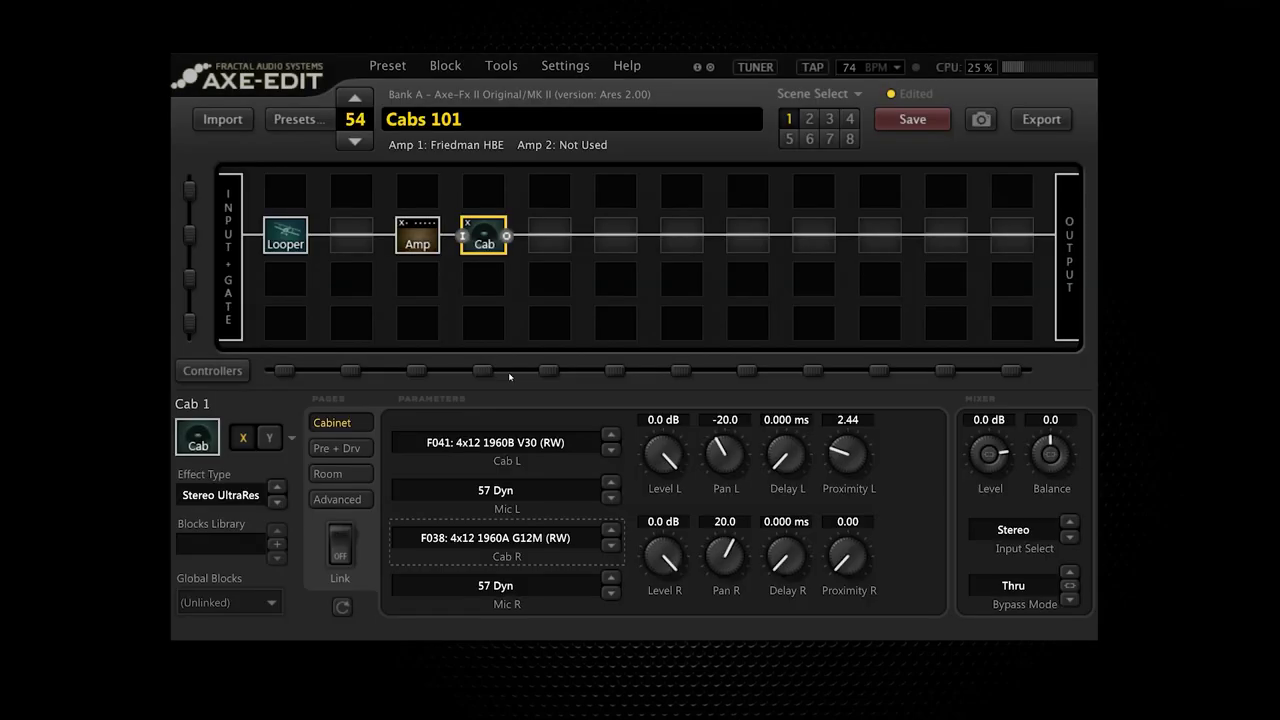
{"action": "left_click", "coordinate": [500, 361]}
Set the Amp block's Bass to 3.35, Mid to 2.10, Treb to 6.17 and Presence to 6.07.
{"action": "left_click", "coordinate": [417, 236]}
{"action": "scroll", "coordinate": [416, 460], "scroll_direction": "up", "scroll_amount": 4}
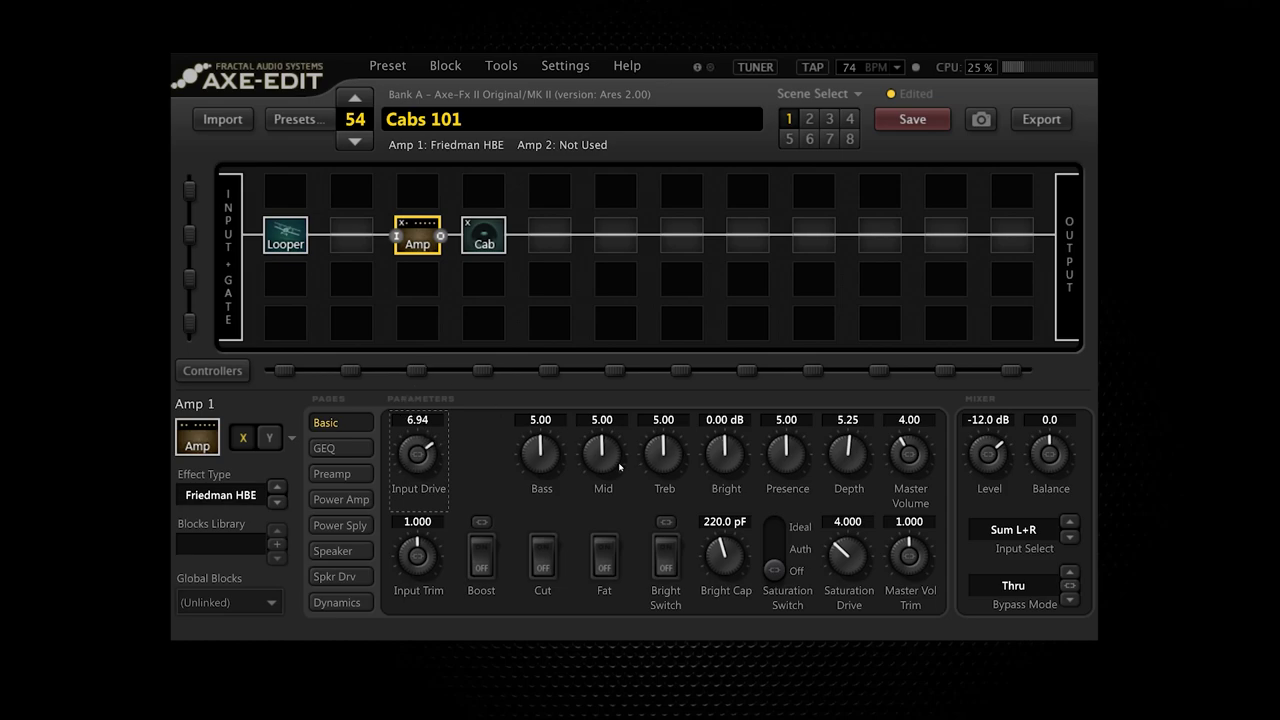
{"action": "scroll", "coordinate": [540, 455], "scroll_direction": "down", "scroll_amount": 3}
{"action": "scroll", "coordinate": [600, 455], "scroll_direction": "down", "scroll_amount": 6}
{"action": "scroll", "coordinate": [662, 452], "scroll_direction": "up", "scroll_amount": 2}
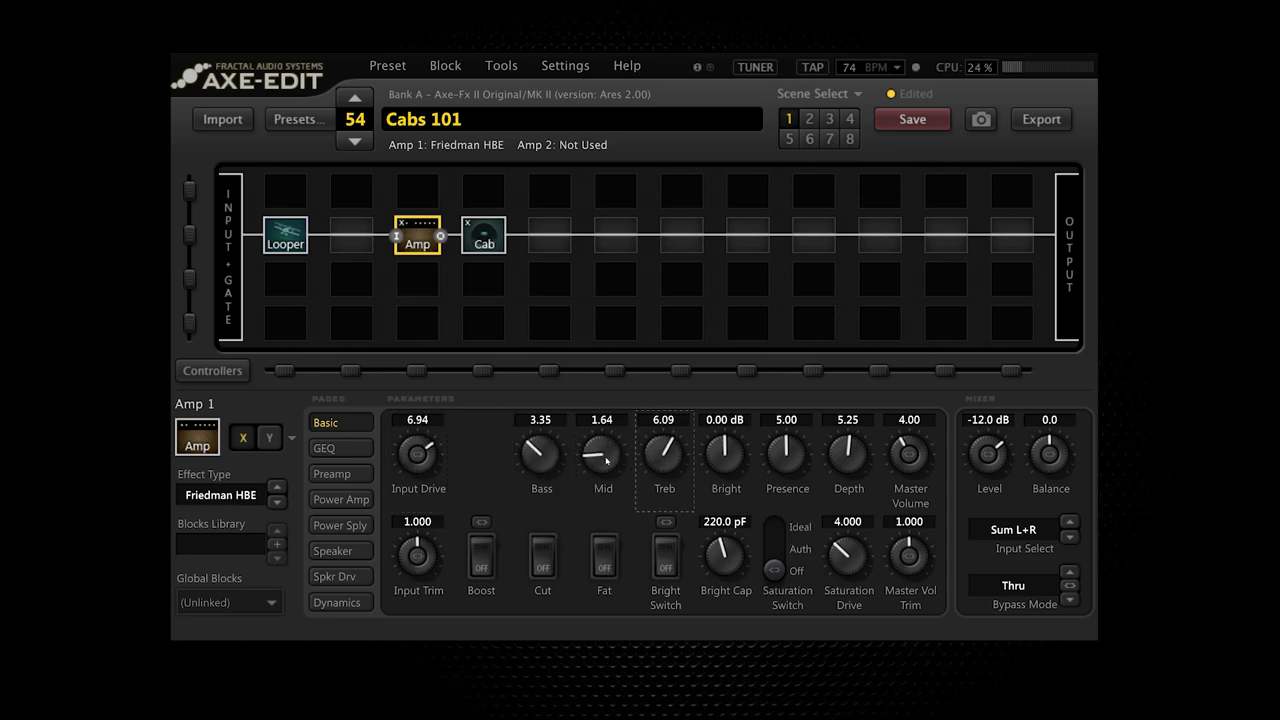
{"action": "scroll", "coordinate": [600, 455], "scroll_direction": "up", "scroll_amount": 1}
{"action": "scroll", "coordinate": [668, 453], "scroll_direction": "up", "scroll_amount": 1}
{"action": "scroll", "coordinate": [786, 458], "scroll_direction": "up", "scroll_amount": 3}
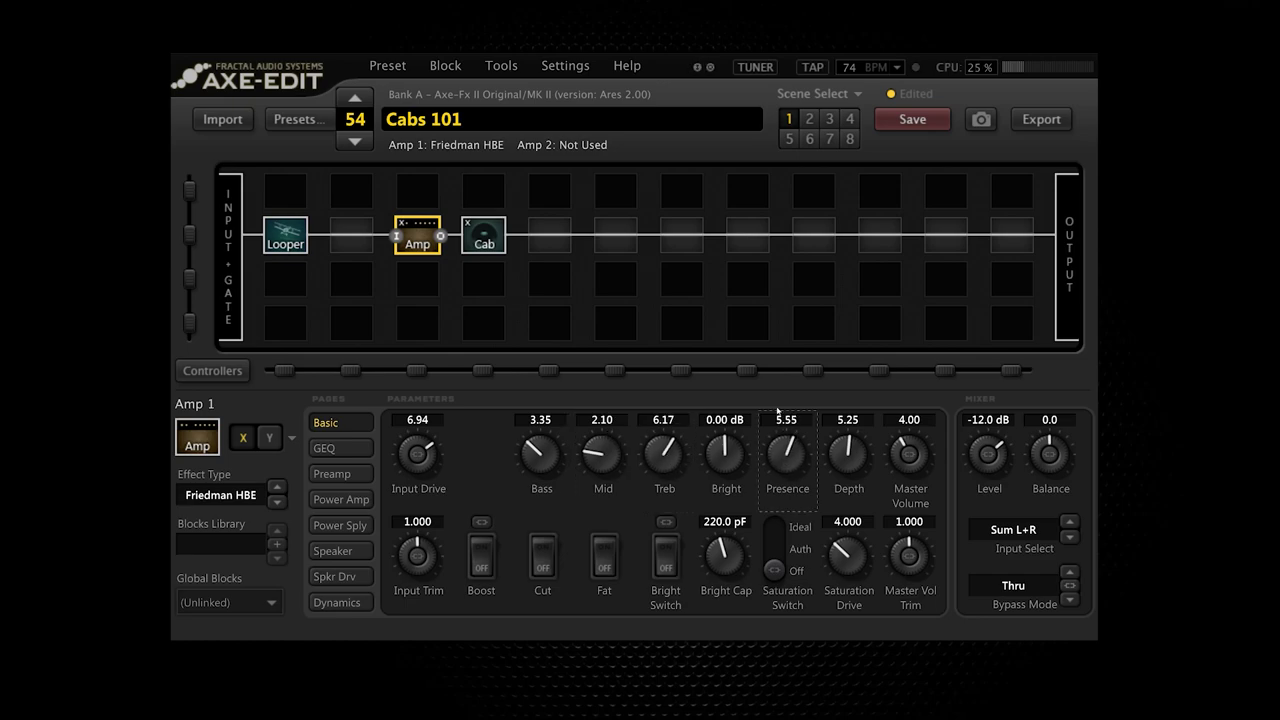
{"action": "scroll", "coordinate": [790, 448], "scroll_direction": "up", "scroll_amount": 1}
Try 87A Cond for both Mic L and Mic R in the Cab block.
{"action": "left_click", "coordinate": [484, 236]}
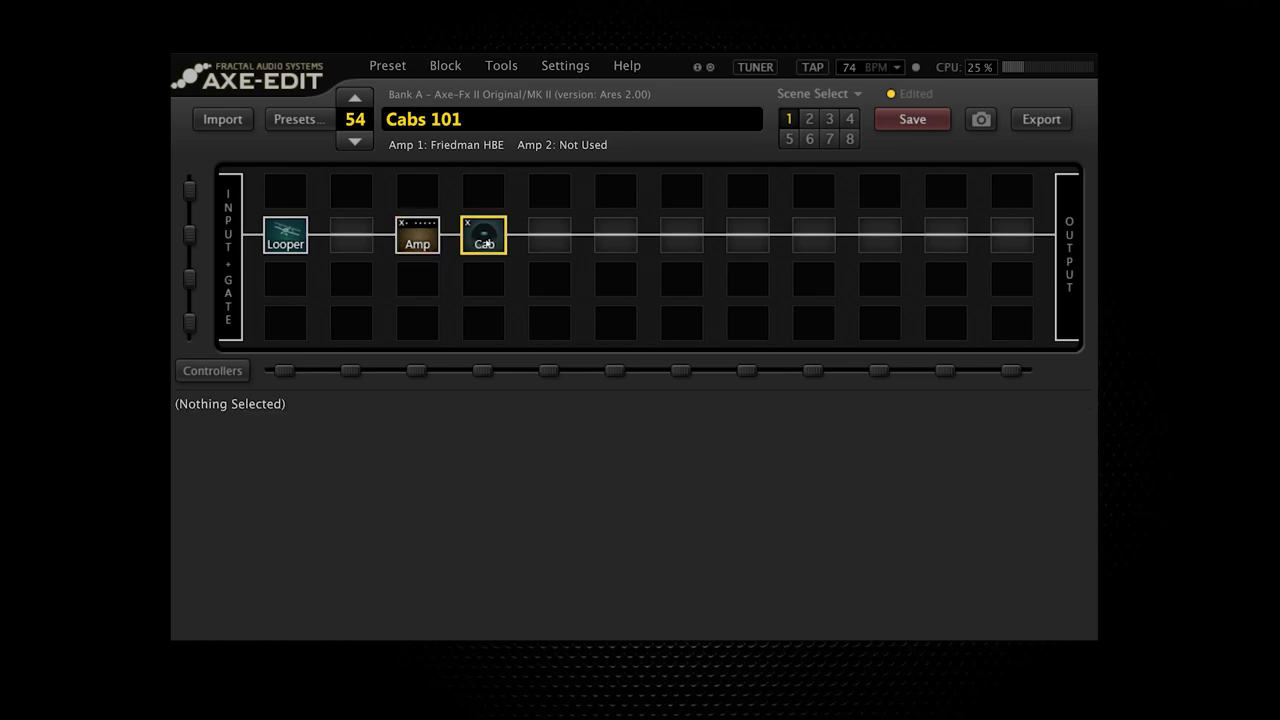
{"action": "left_click", "coordinate": [522, 490]}
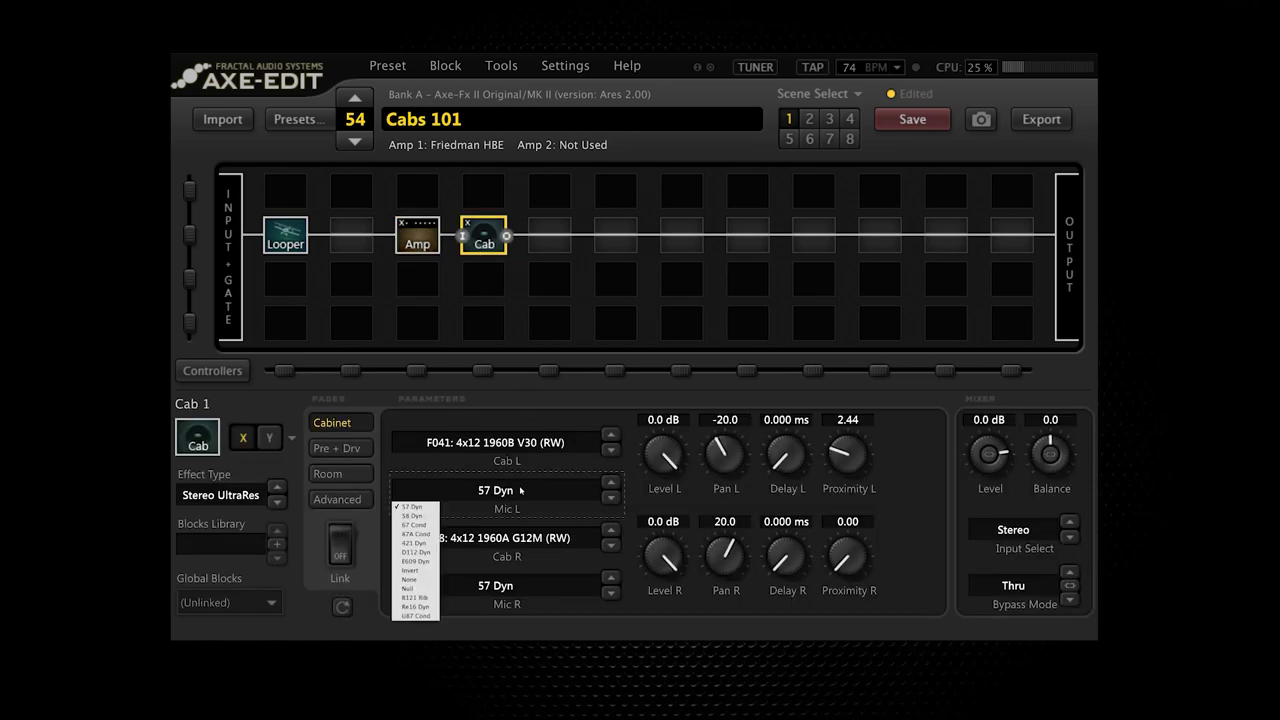
{"action": "left_click", "coordinate": [413, 534]}
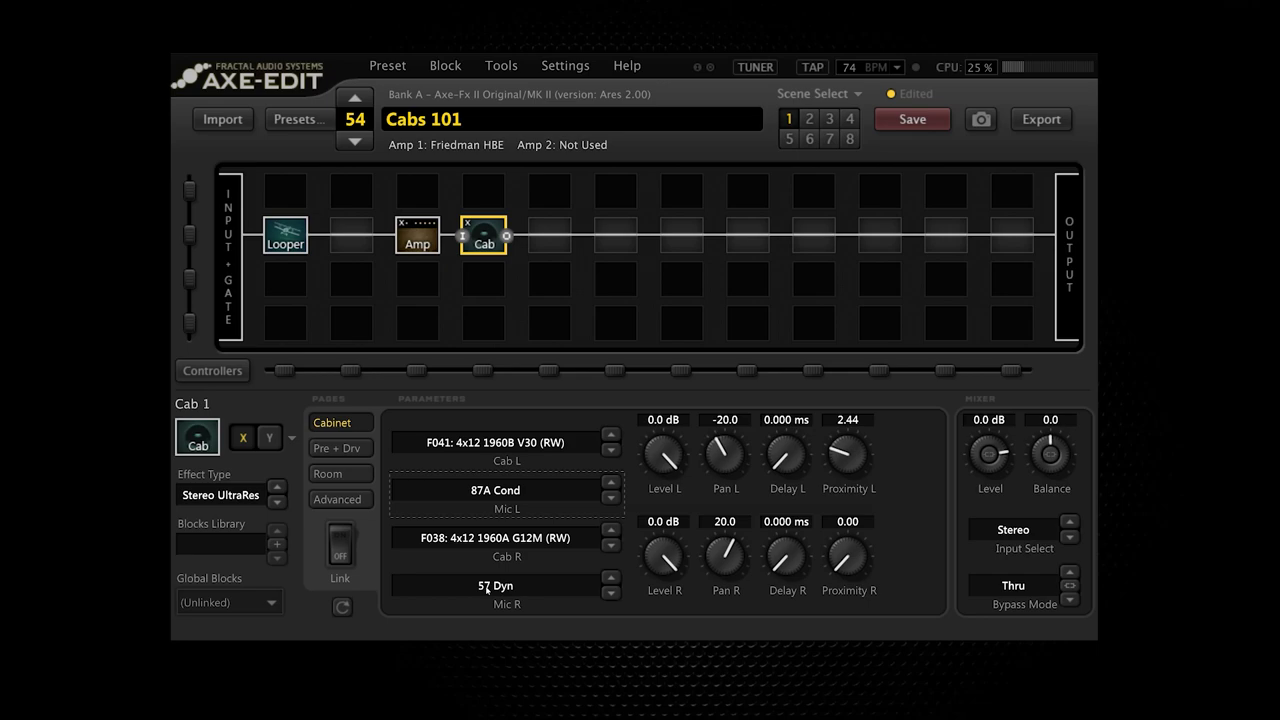
{"action": "left_click", "coordinate": [486, 588]}
{"action": "left_click", "coordinate": [410, 488]}
Set the Cab block's Mic L to E609 Dyn and its Mic R to U87 Cond.
{"action": "left_click", "coordinate": [468, 506]}
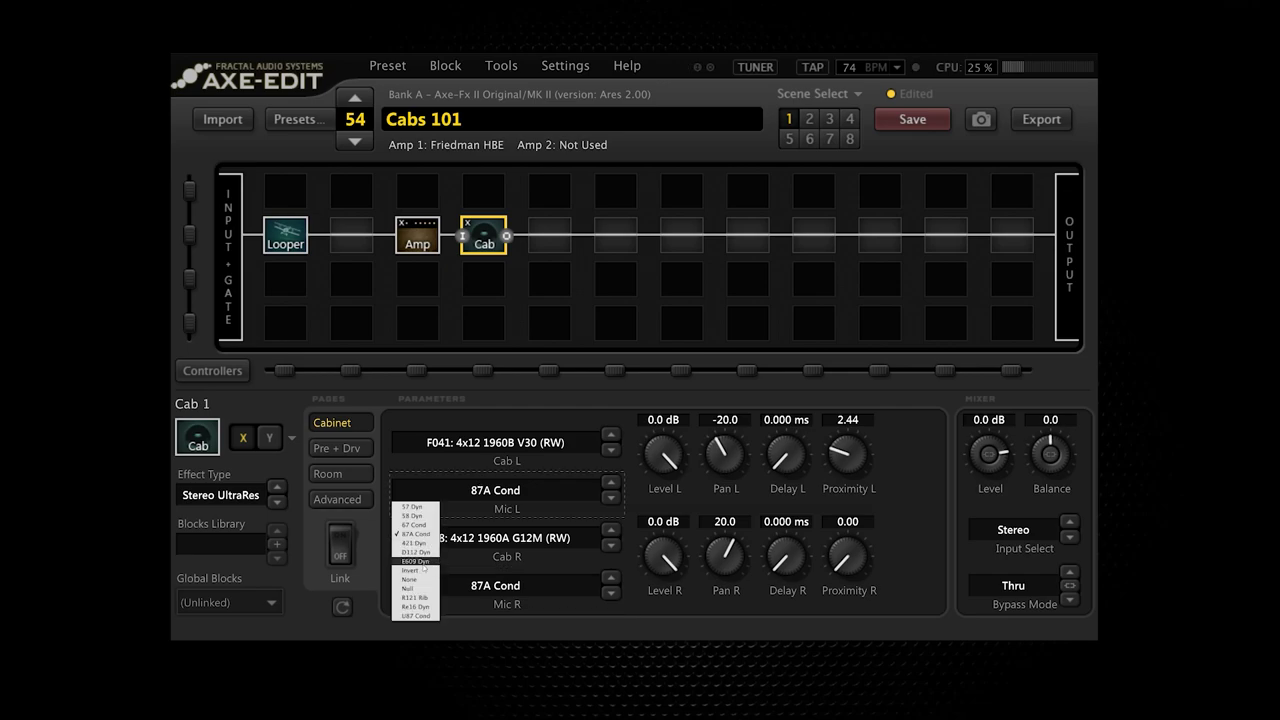
{"action": "left_click", "coordinate": [420, 562]}
{"action": "left_click", "coordinate": [466, 588]}
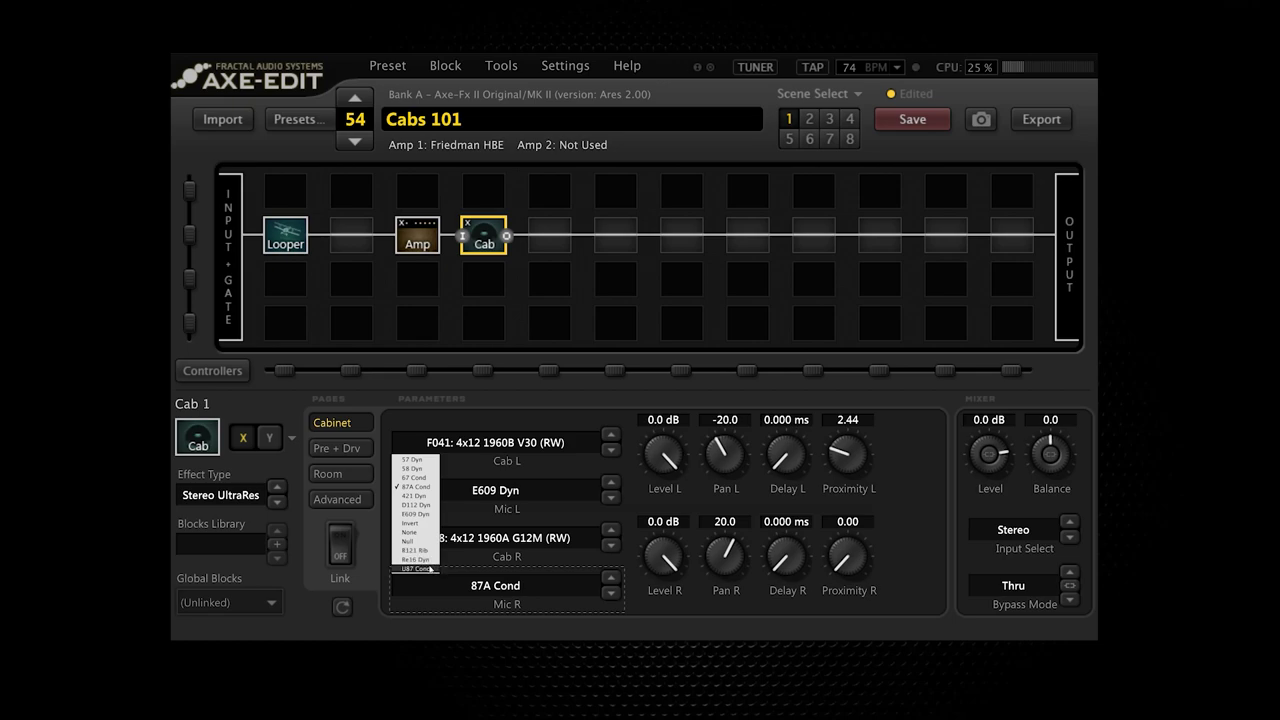
{"action": "left_click", "coordinate": [419, 569]}
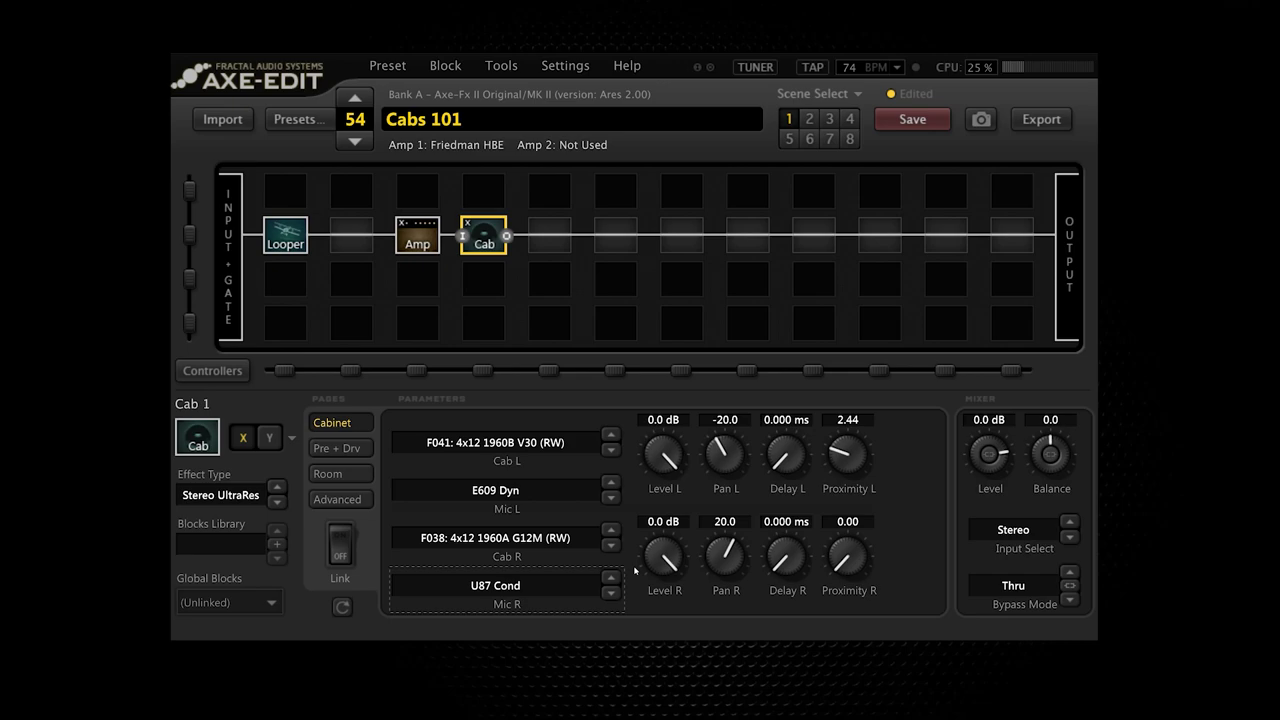
Lower the stereo Cab block's High Cut and open the Amp block's controls.
{"action": "left_click", "coordinate": [337, 499]}
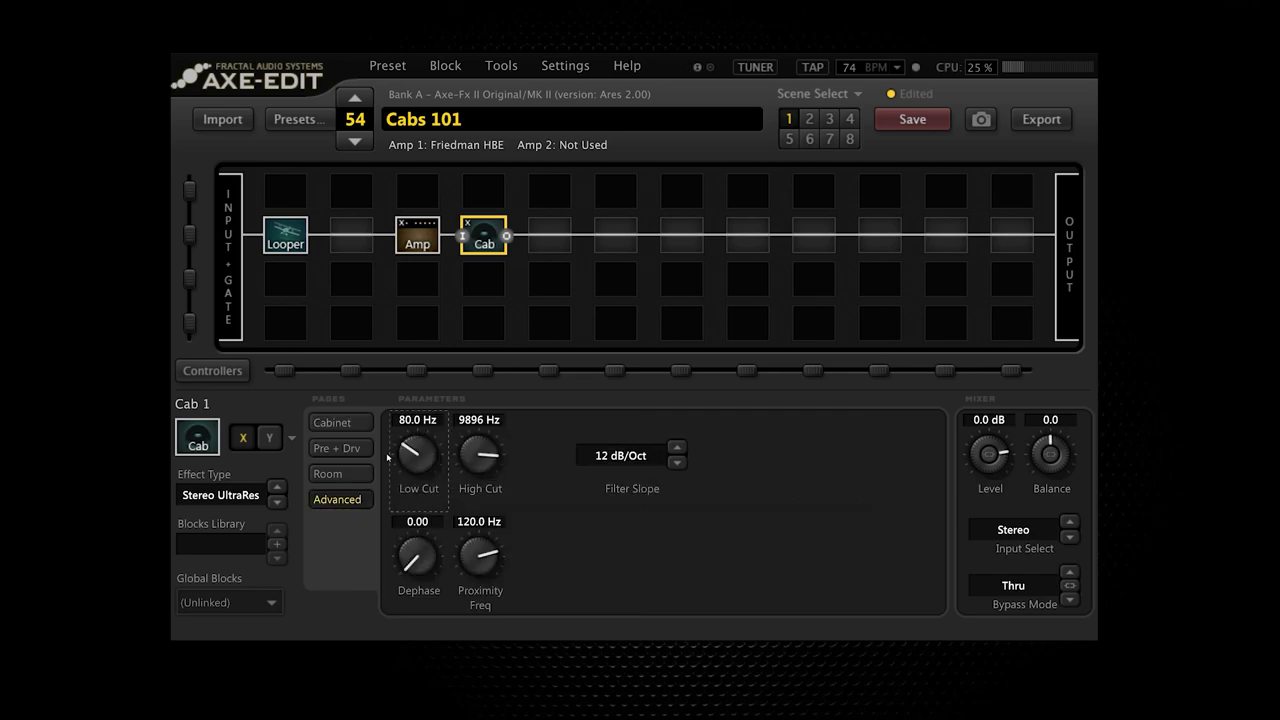
{"action": "left_click_drag", "start_coordinate": [474, 444], "coordinate": [475, 511]}
{"action": "left_click", "coordinate": [417, 238]}
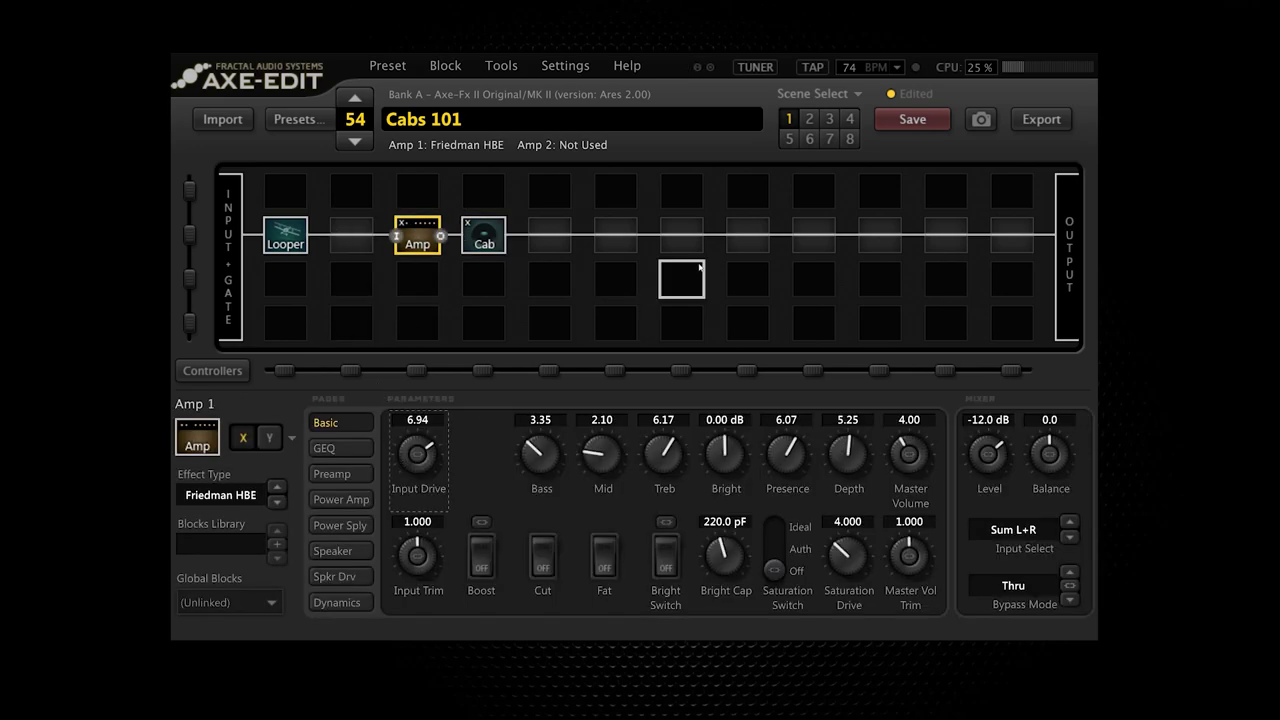
Add a Delay block after the Cab, set its type to Ping-Pong and its Mix to 10.1 %.
{"action": "right_click", "coordinate": [622, 242]}
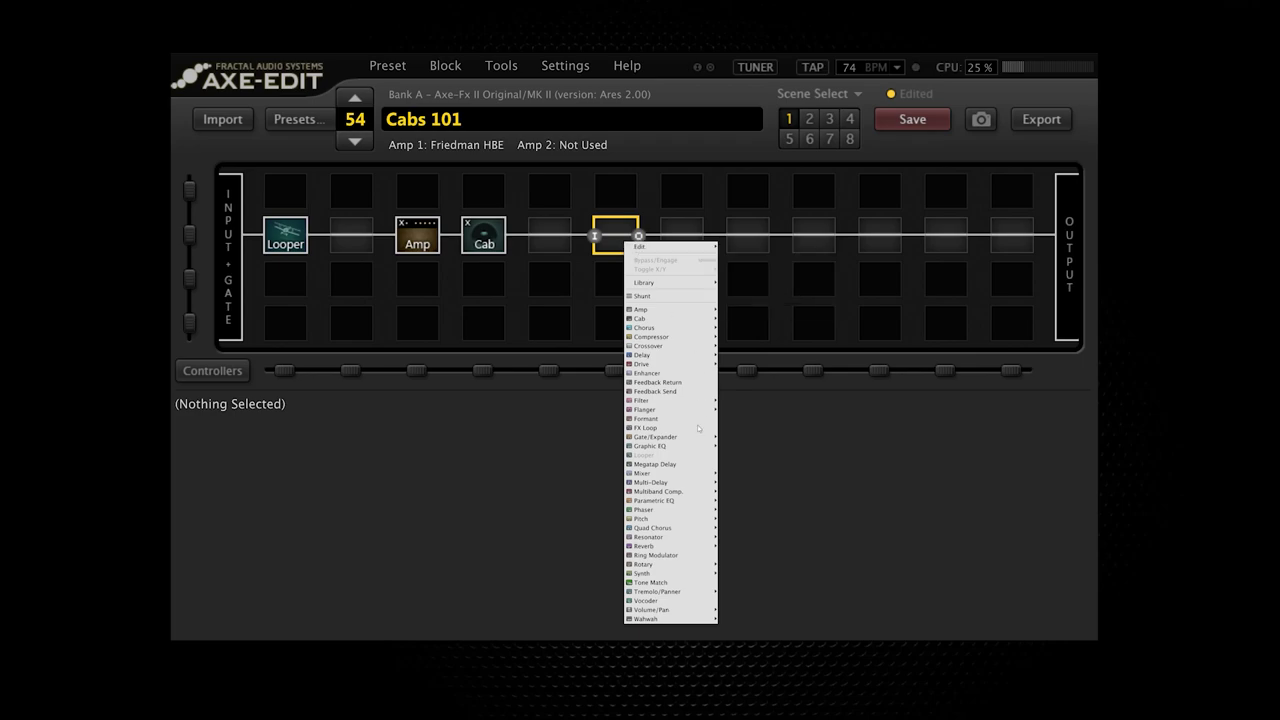
{"action": "left_click", "coordinate": [738, 346]}
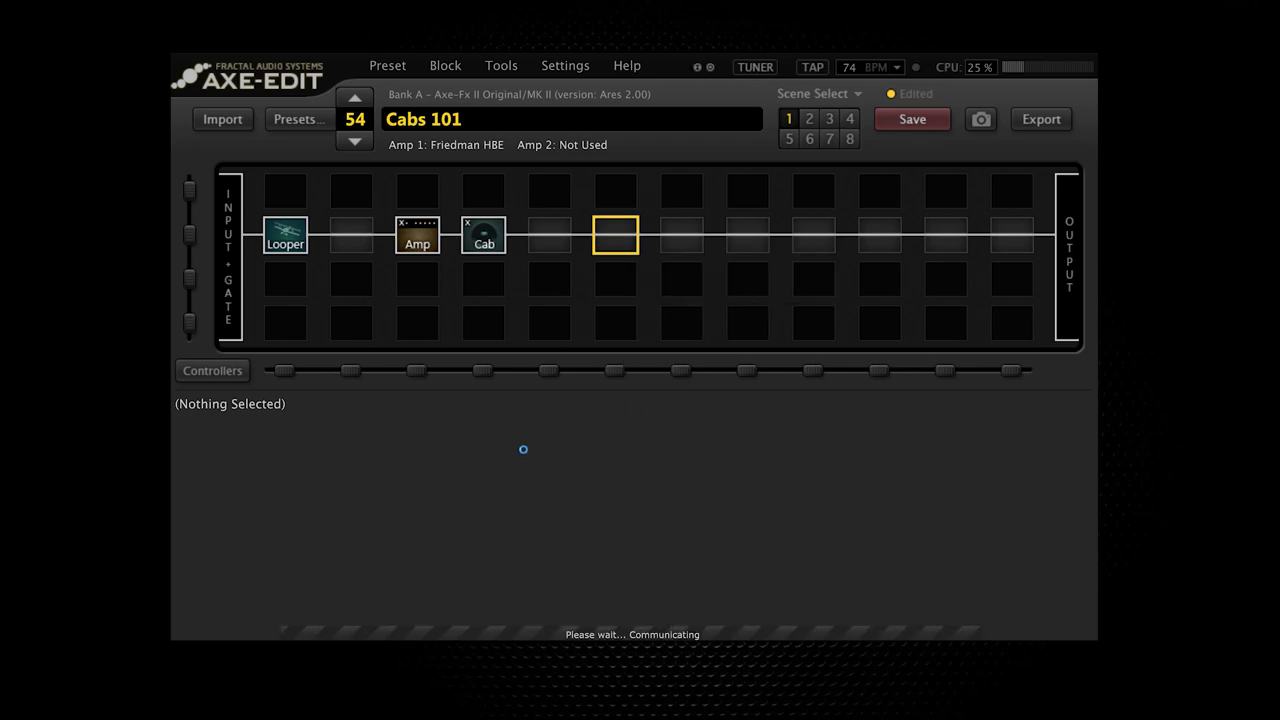
{"action": "left_click", "coordinate": [228, 500]}
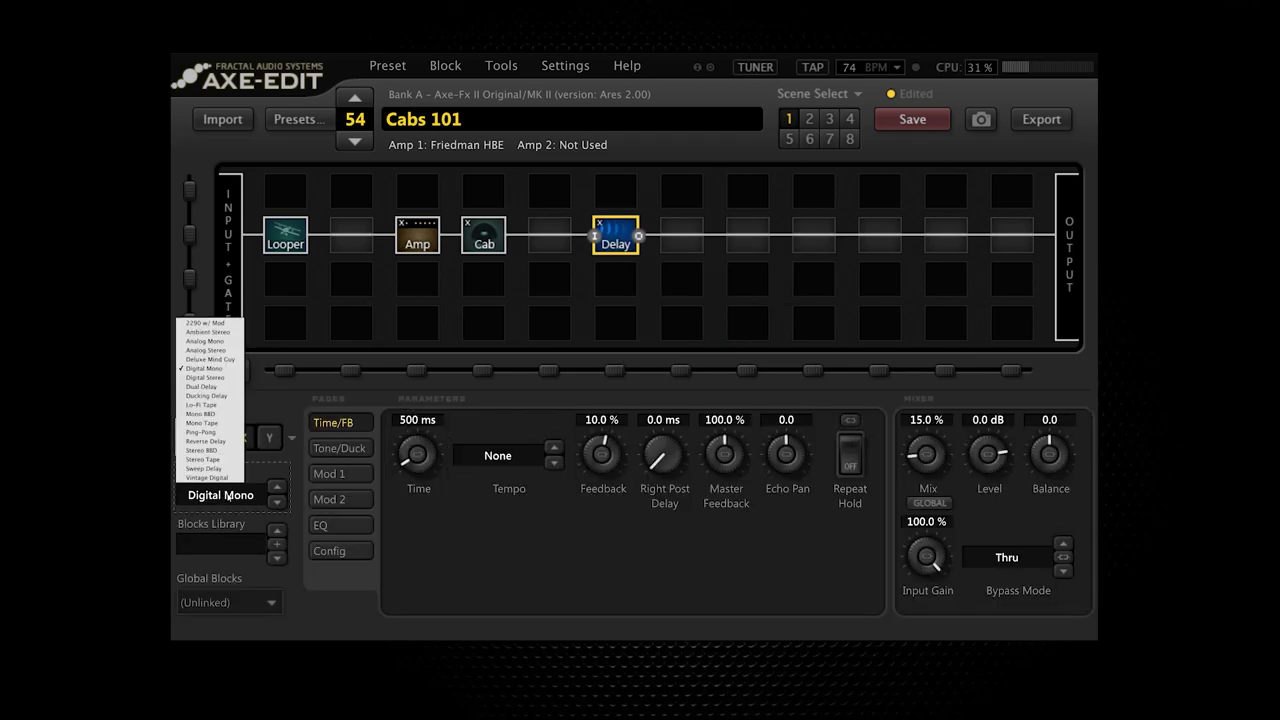
{"action": "left_click", "coordinate": [226, 432]}
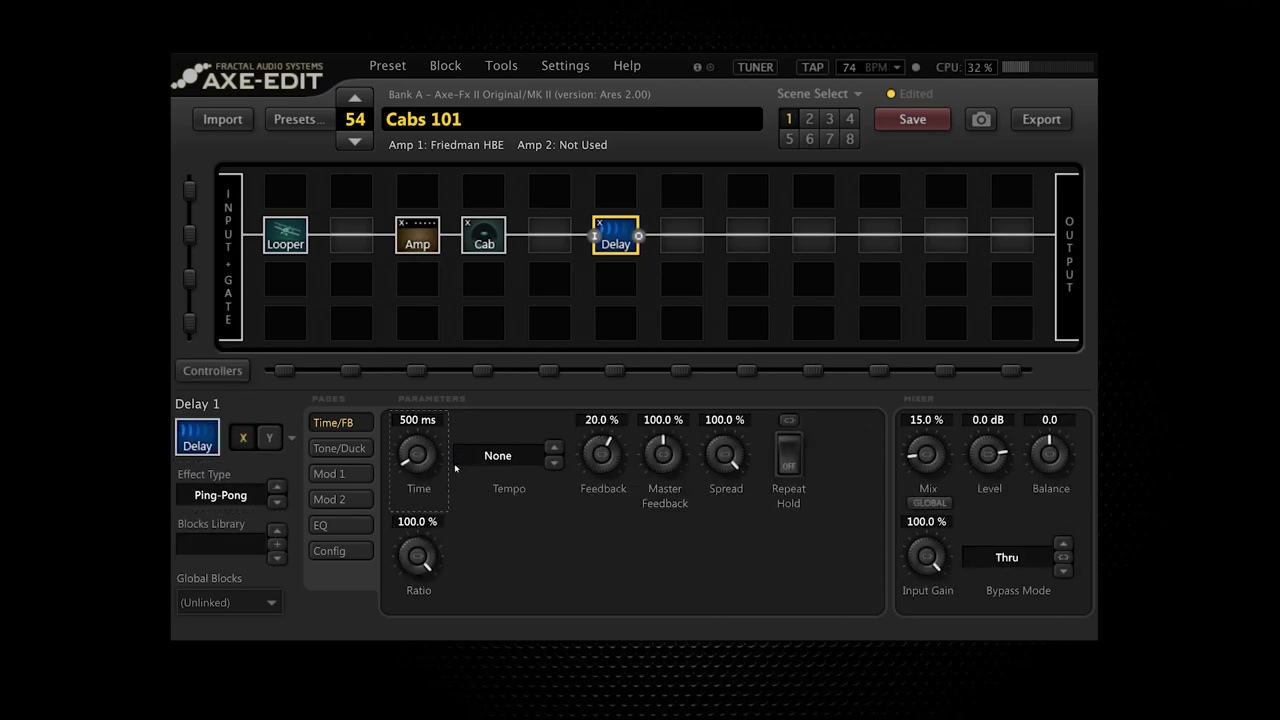
{"action": "left_click_drag", "start_coordinate": [914, 456], "coordinate": [910, 497]}
{"action": "left_click_drag", "start_coordinate": [919, 462], "coordinate": [920, 489]}
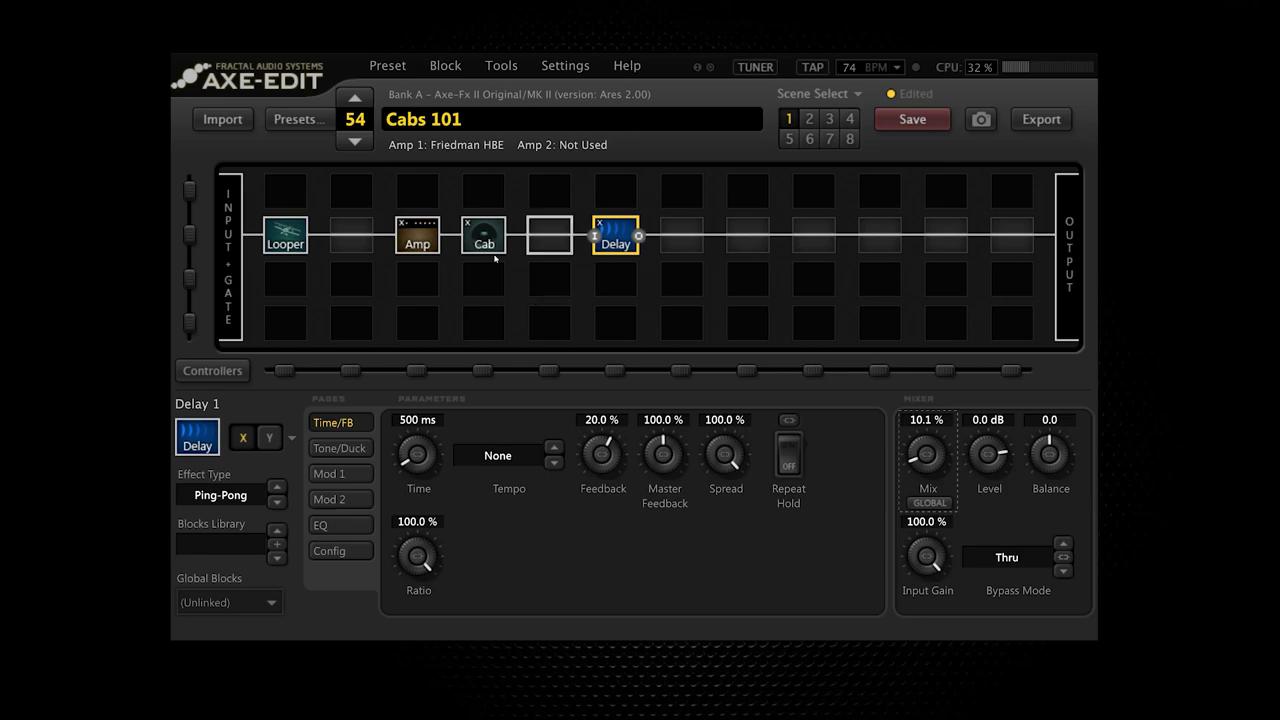
Review the Amp block's basic tone settings and the Cab block's stereo cabinet settings.
{"action": "left_click", "coordinate": [420, 240]}
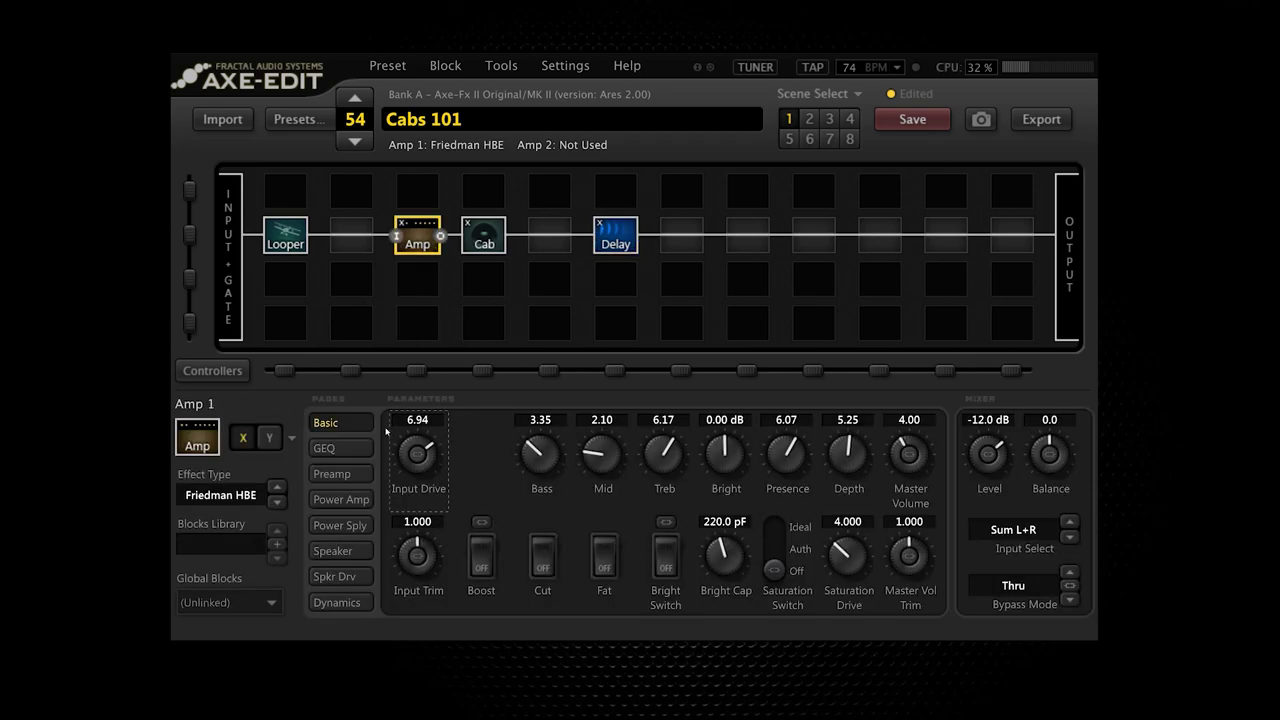
{"action": "left_click", "coordinate": [483, 240]}
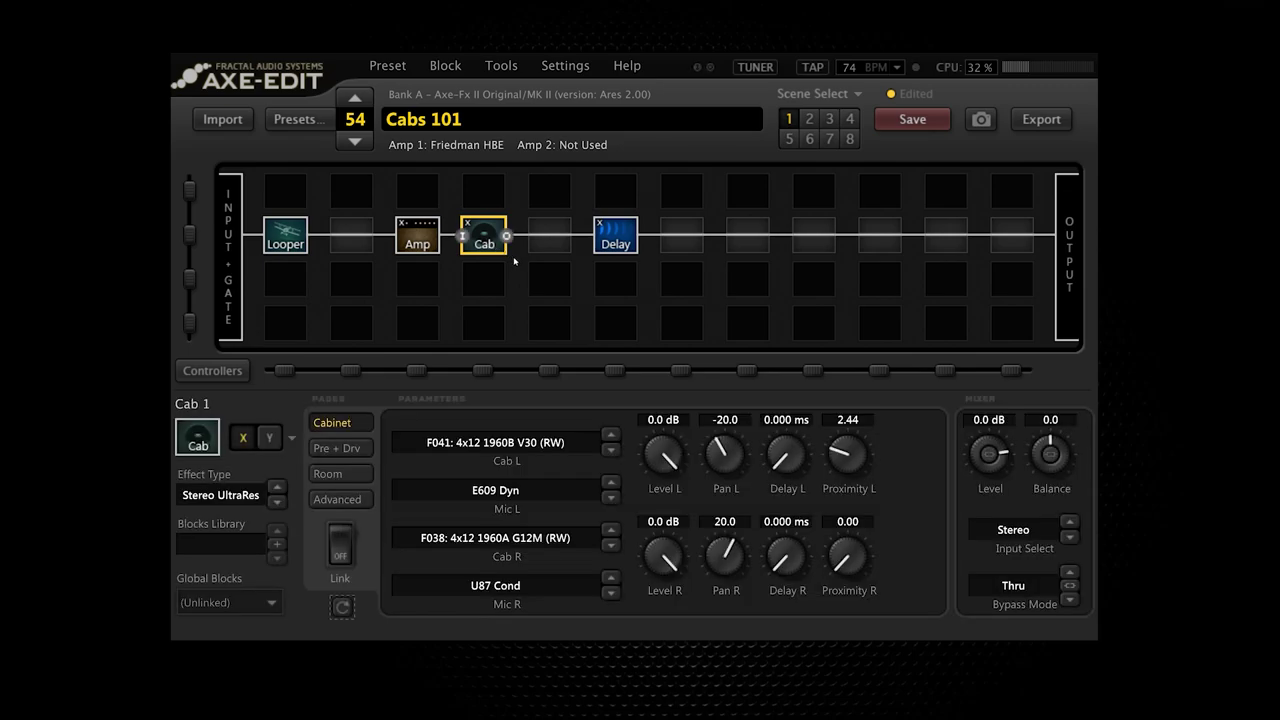